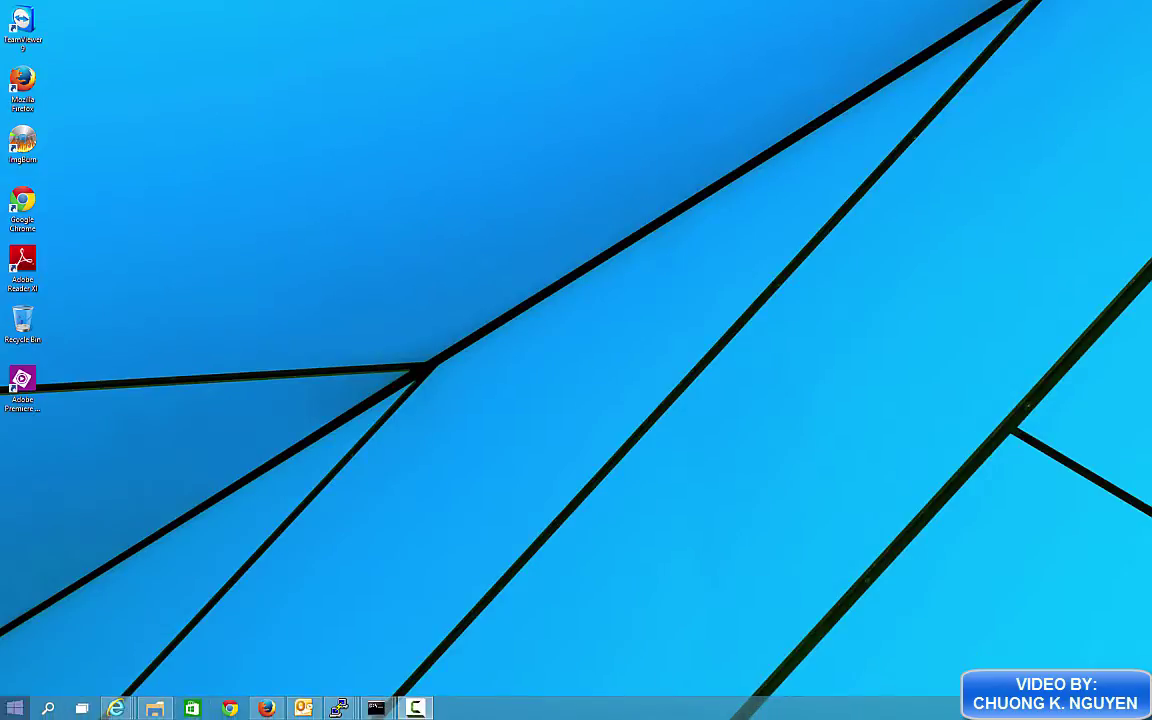
Launch Remote Desktop Connection by searching for mstsc.
left_click(14, 708)
type("mas")
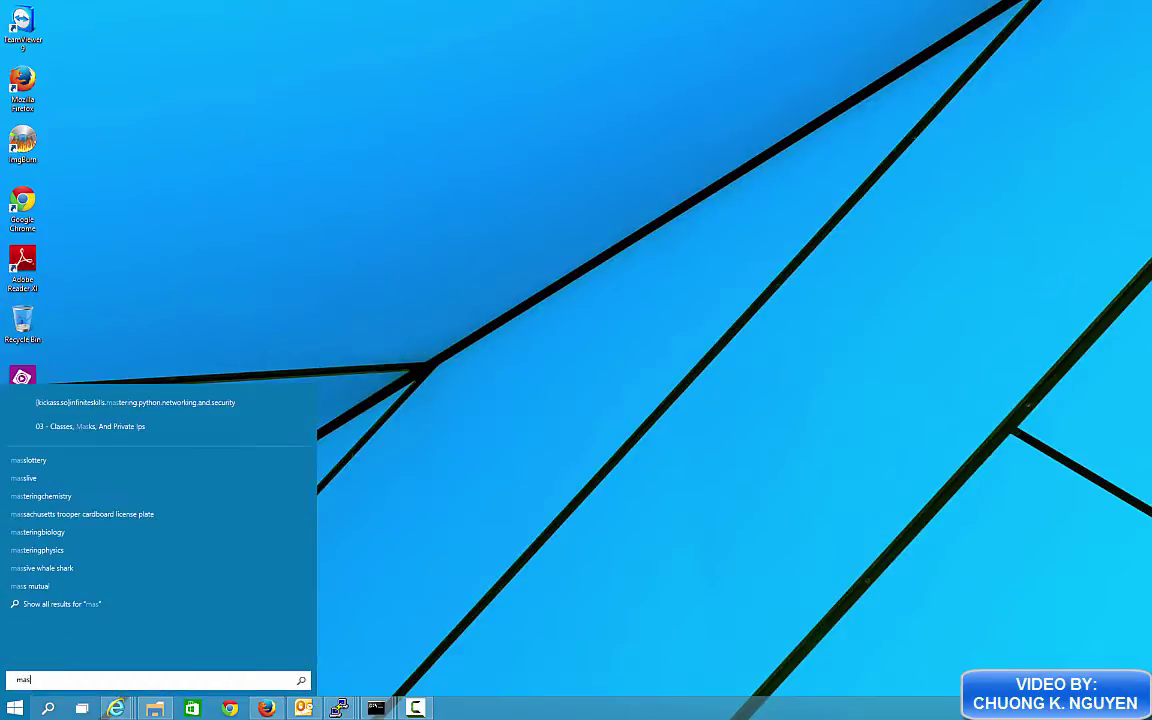
type("tsc")
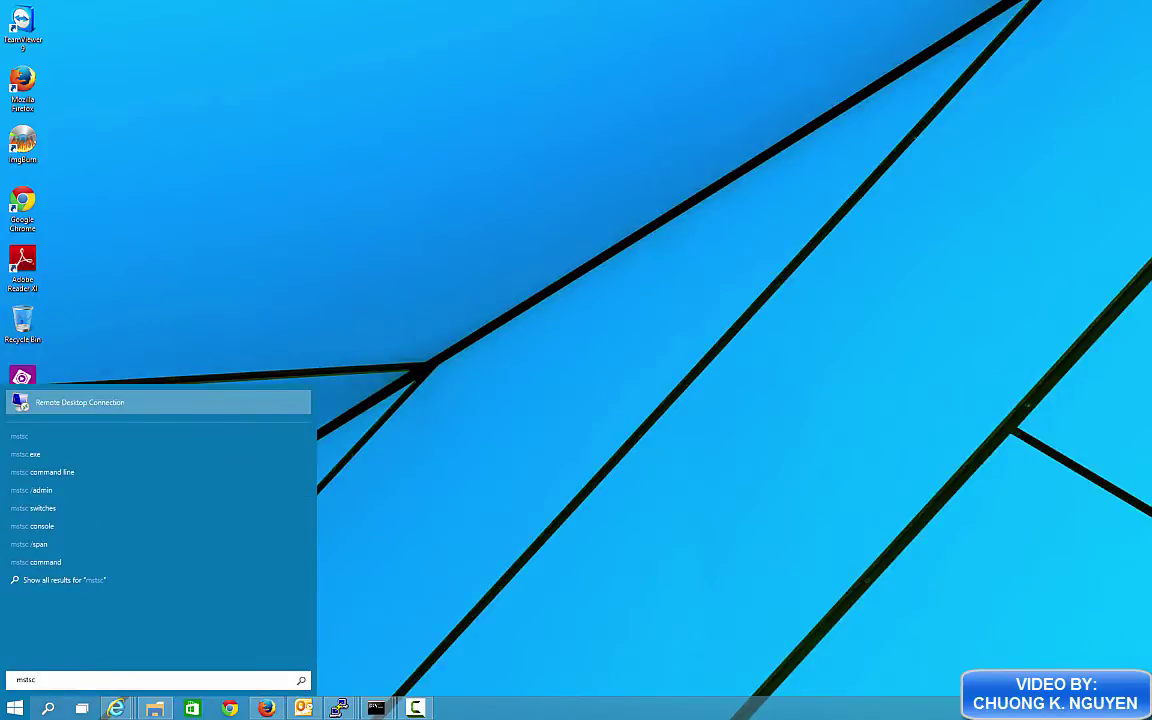
key("Return")
Connect to the remote computer 216.123.169.86 on port 10000, entering the Administrator account password.
type("216.123.169")
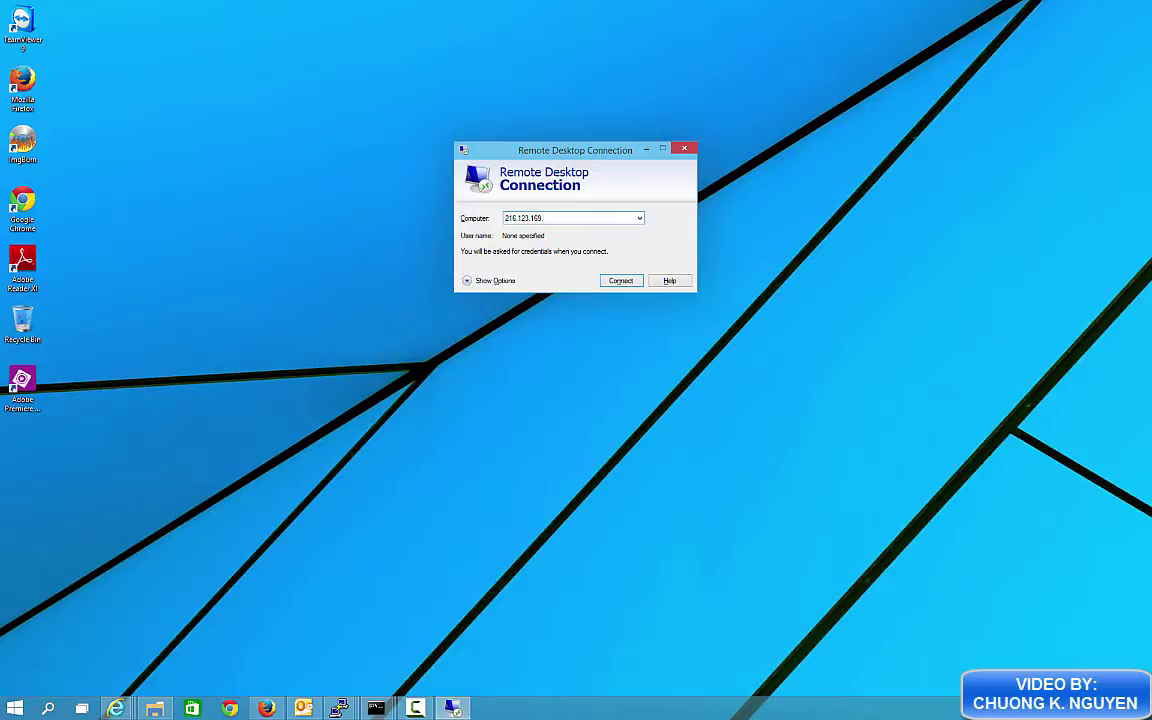
type(".86:")
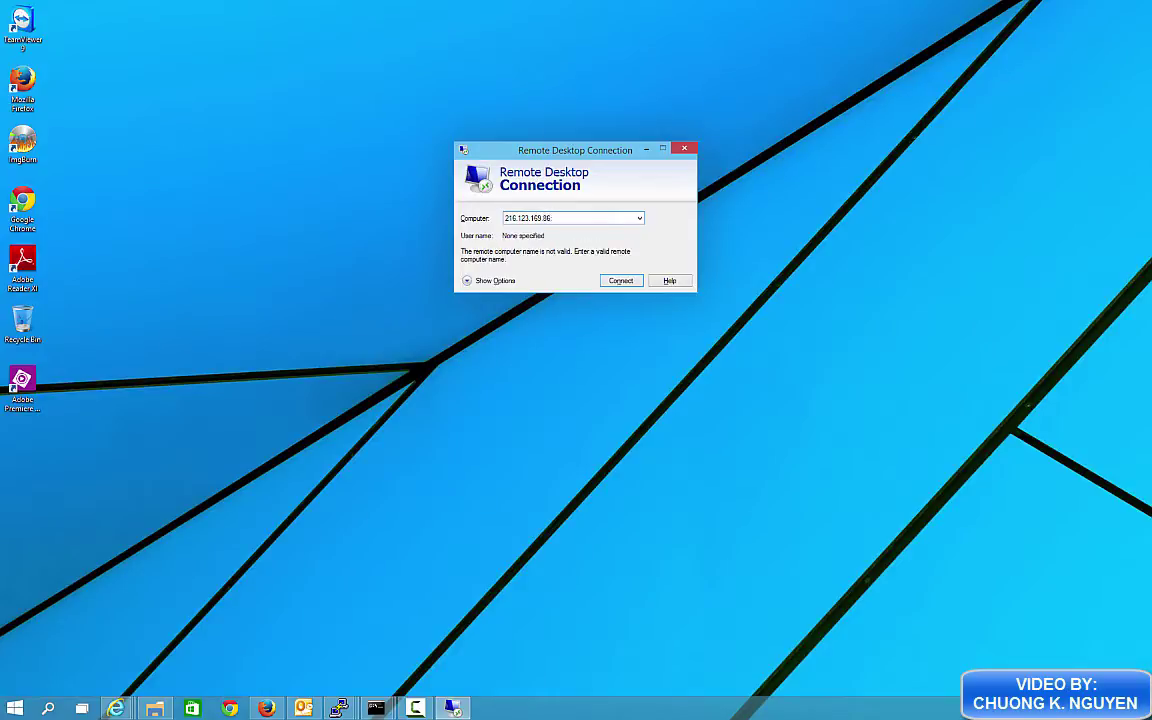
type(" 10000")
key("Return")
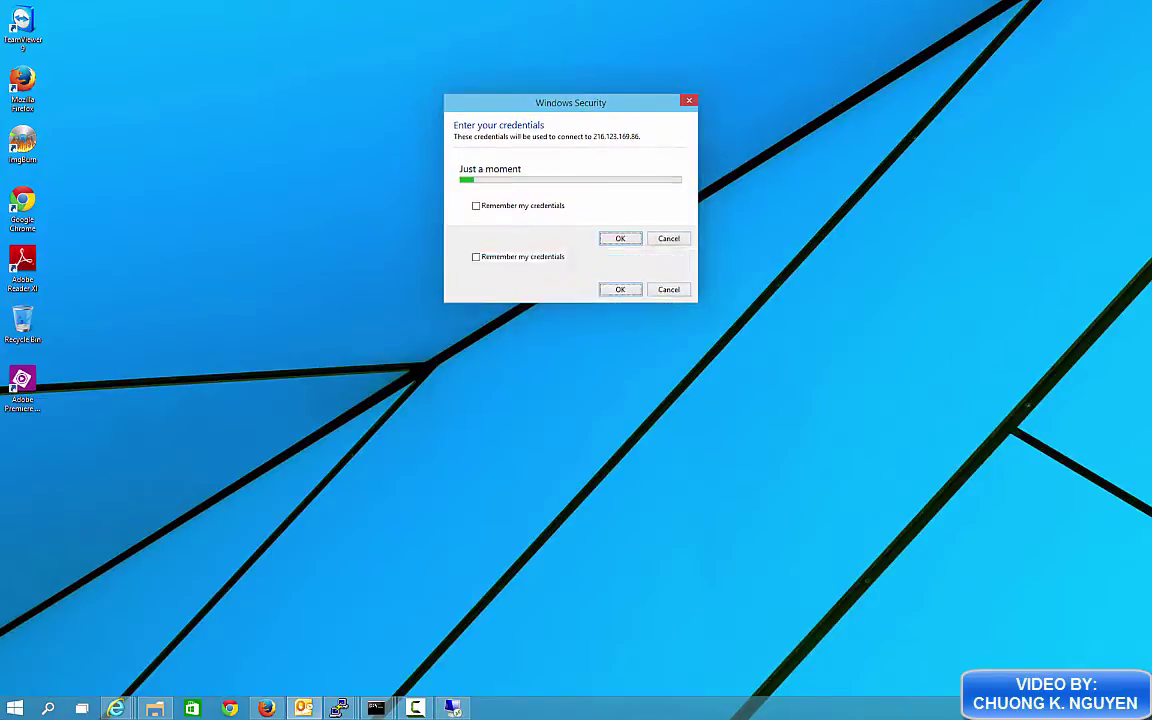
type("********")
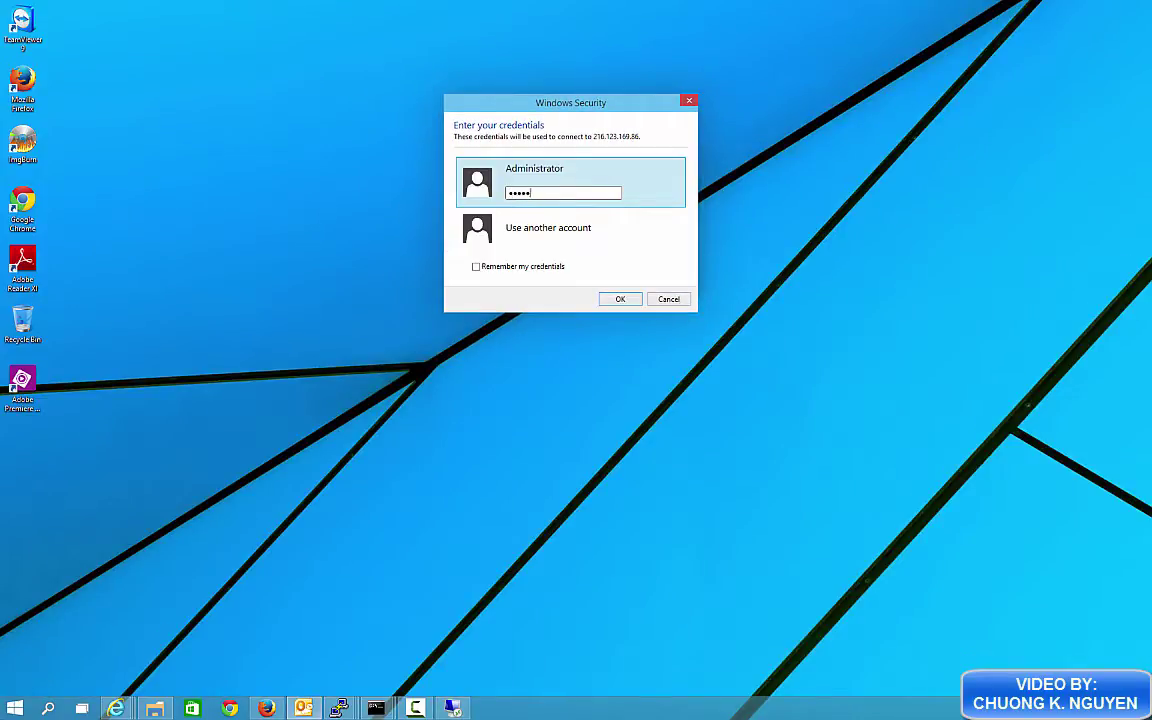
key("Return")
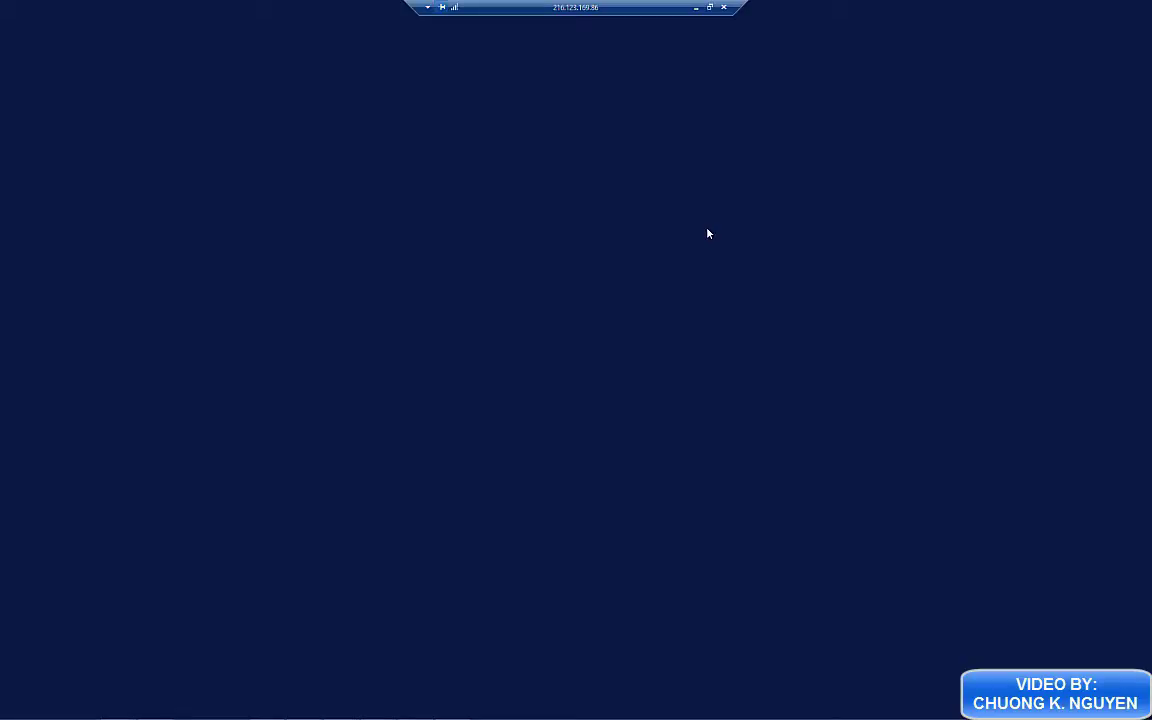
Open a Command Prompt on the remote server and run hostname to check the computer name.
key("super")
type("cmd")
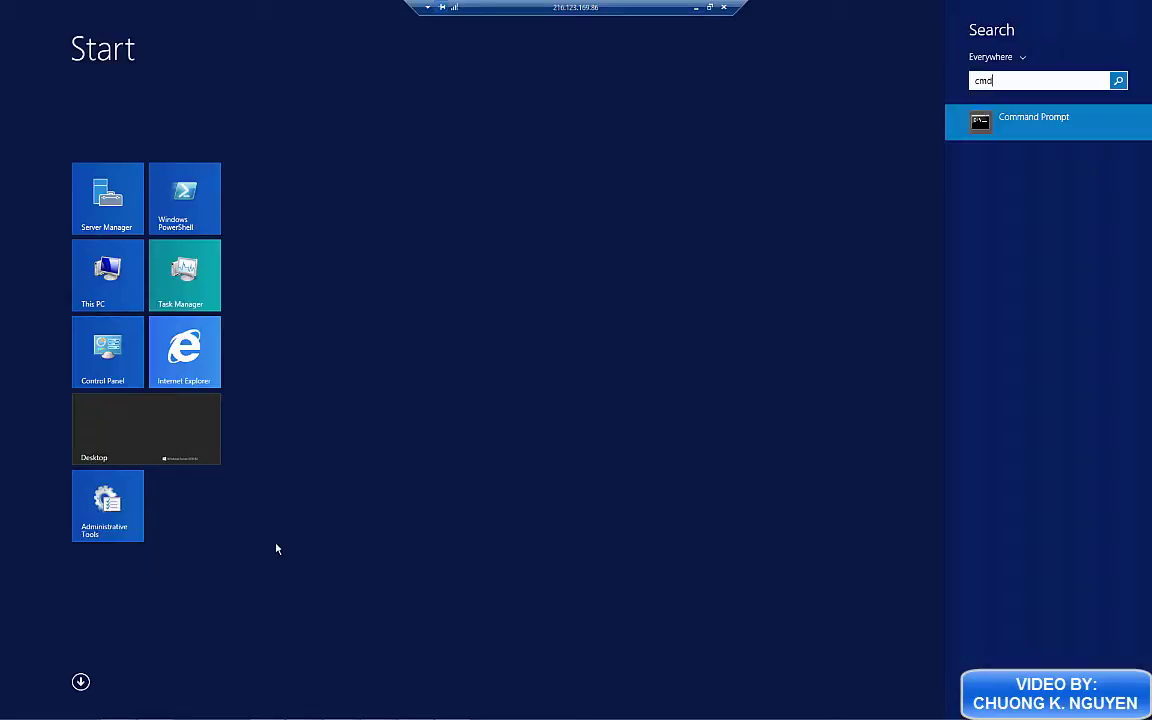
key("Return")
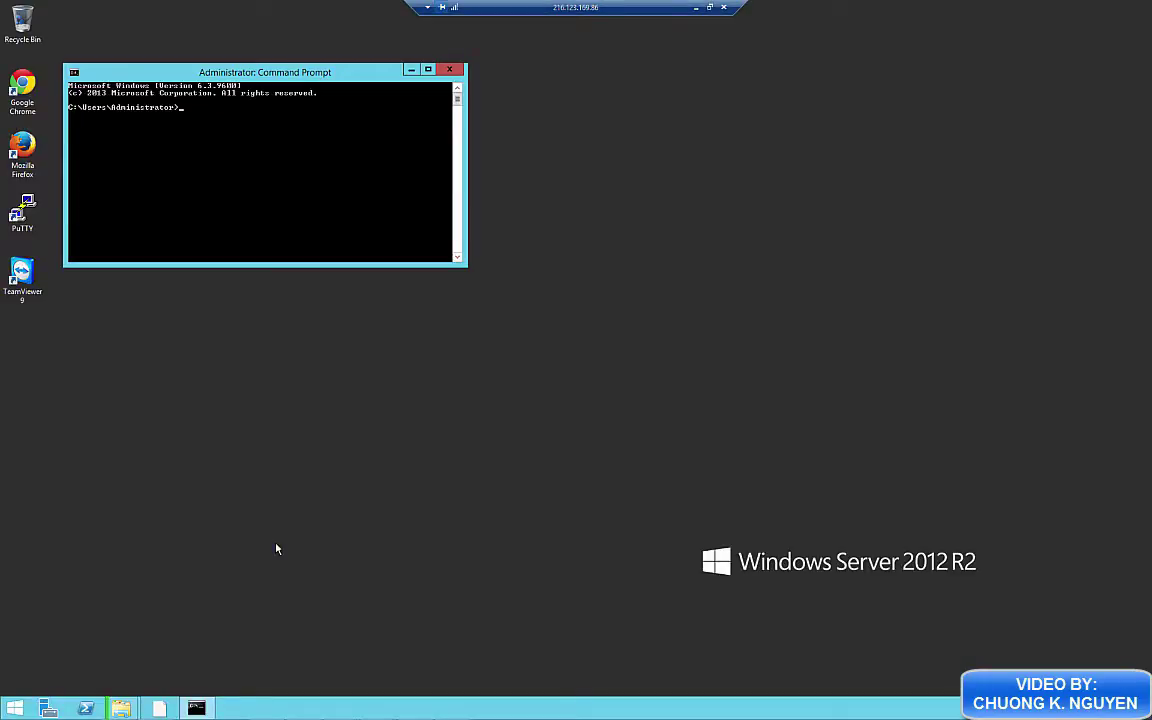
type("hostname")
key("Return")
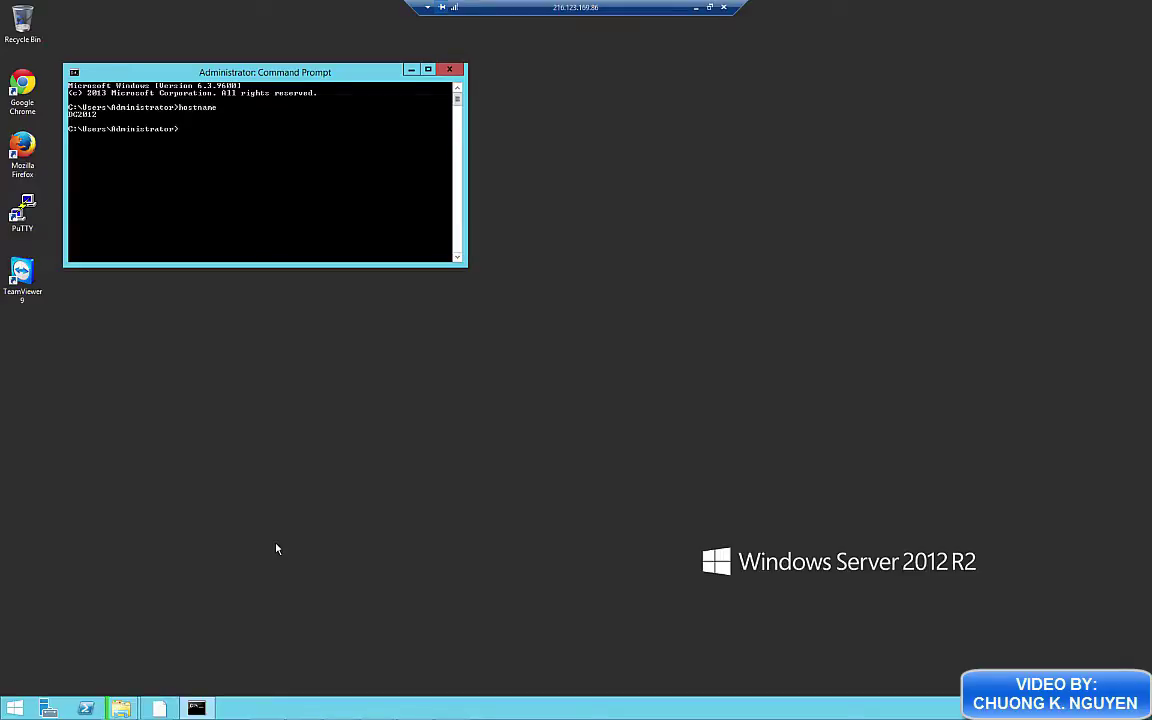
Run ipconfig /all and review the Ethernet adapter's IP address, gateway and DNS servers.
type("ipconfig /all")
key("Return")
scroll(342, 240, "up", 6)
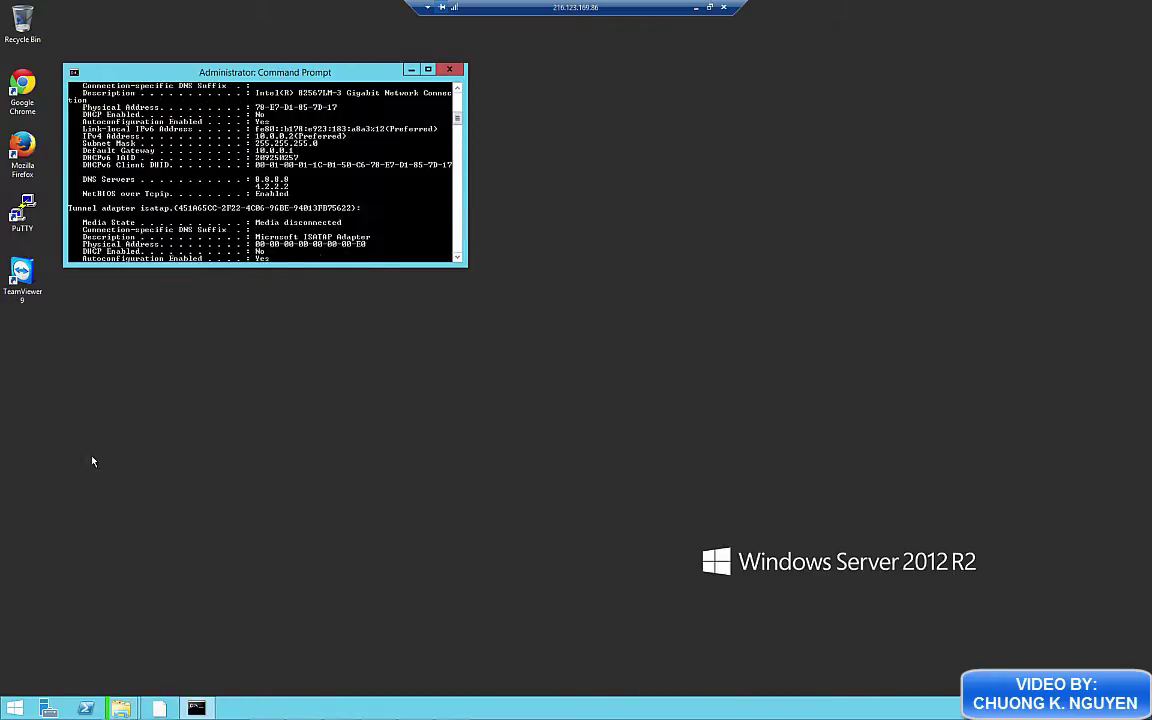
Open Network Connections with ncpa.cpl and disable the Ethernet 2 and Ethernet 3 adapters.
left_click(12, 700)
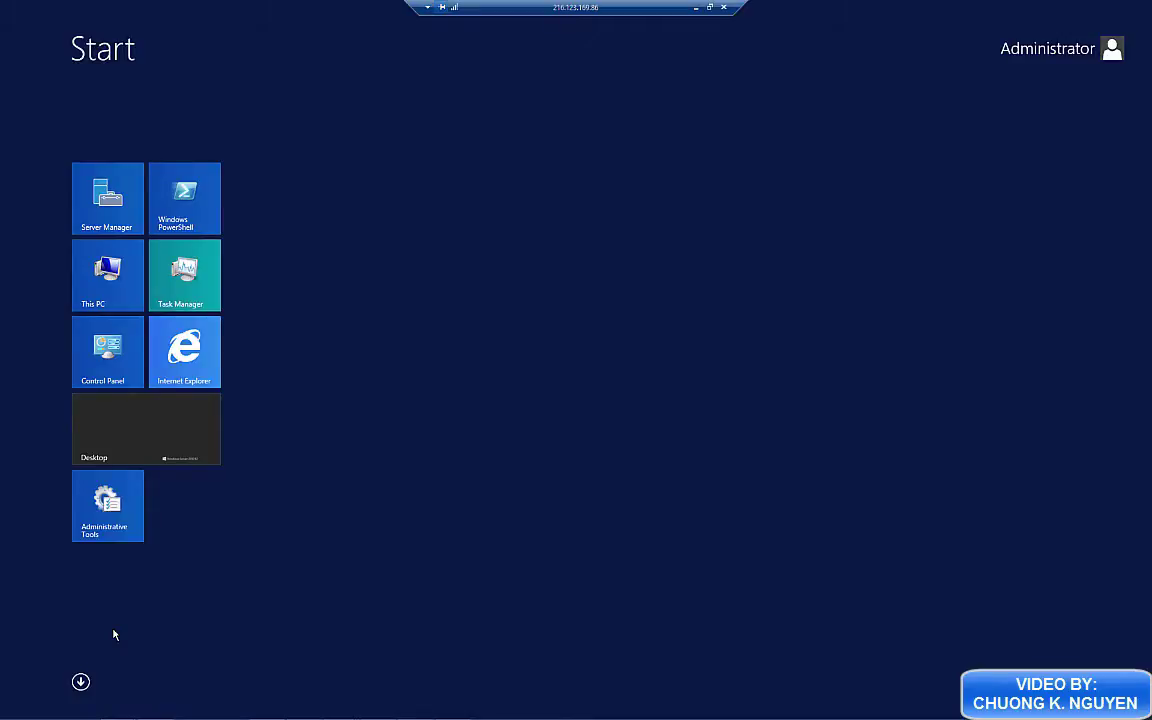
type("ncpa.cpl")
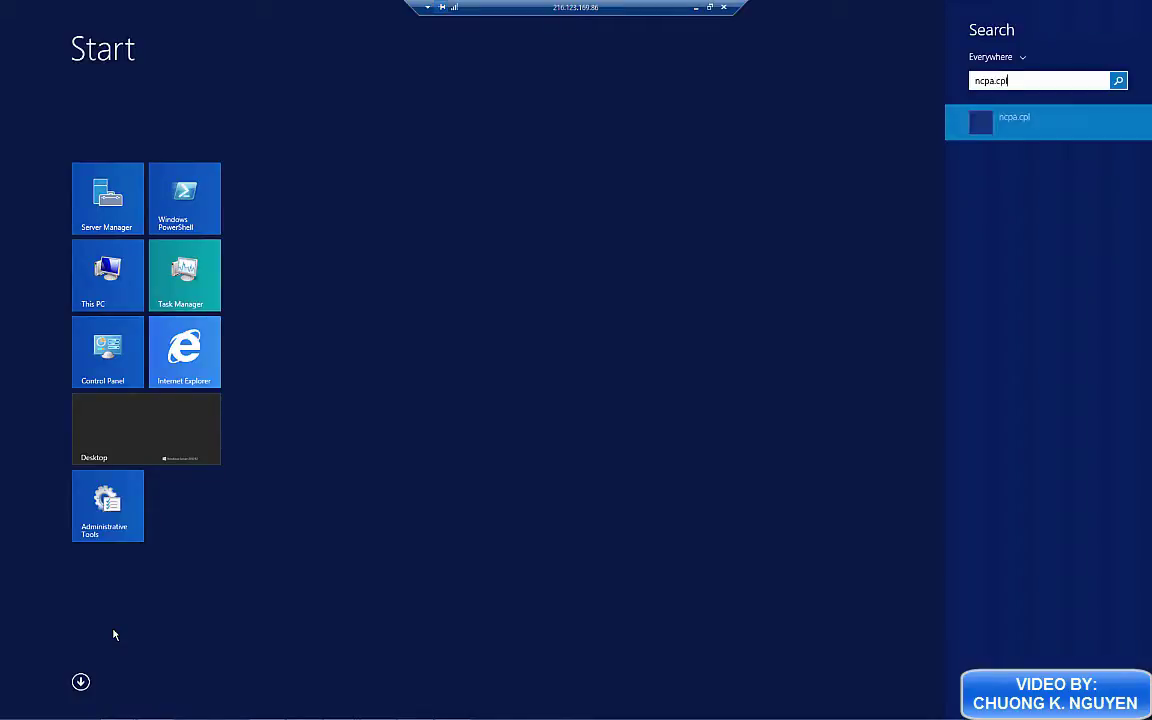
key("Return")
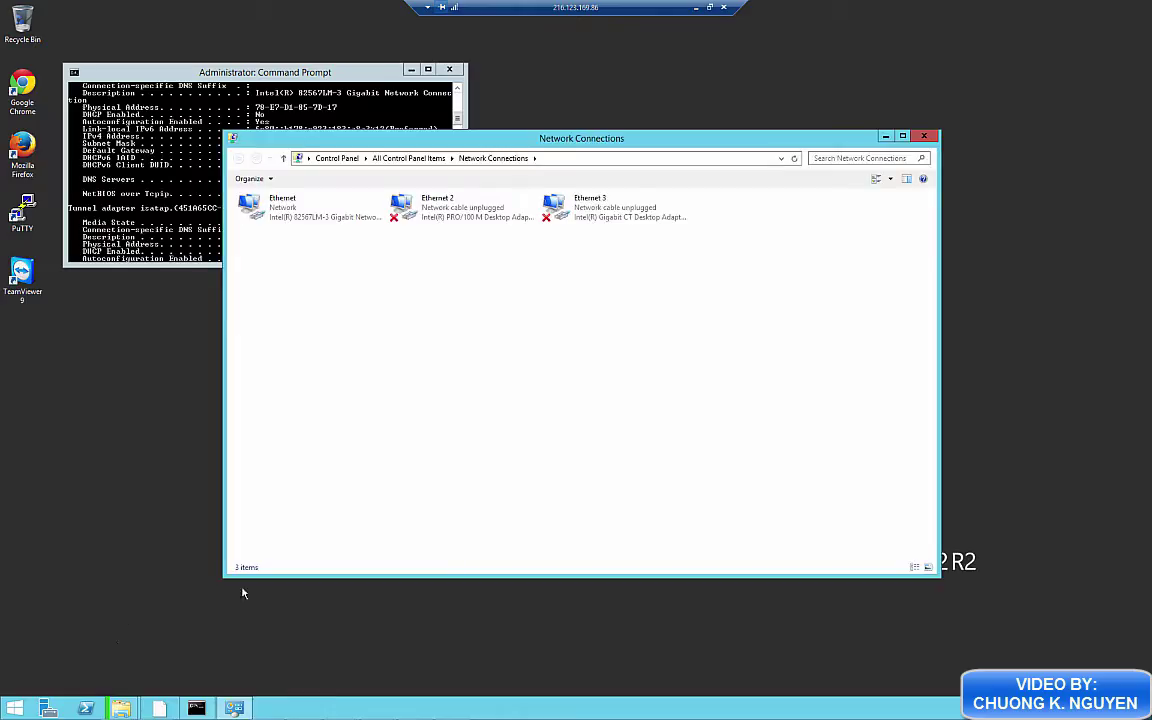
left_click(310, 212)
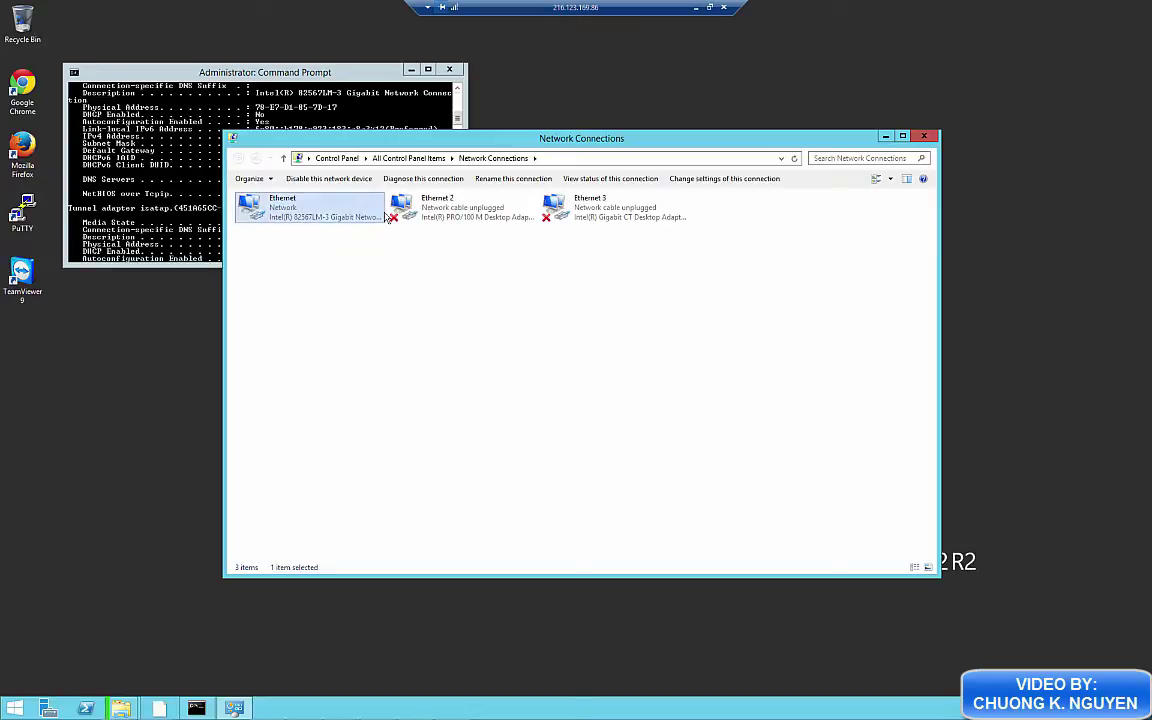
left_click(440, 216)
right_click(445, 212)
left_click(481, 219)
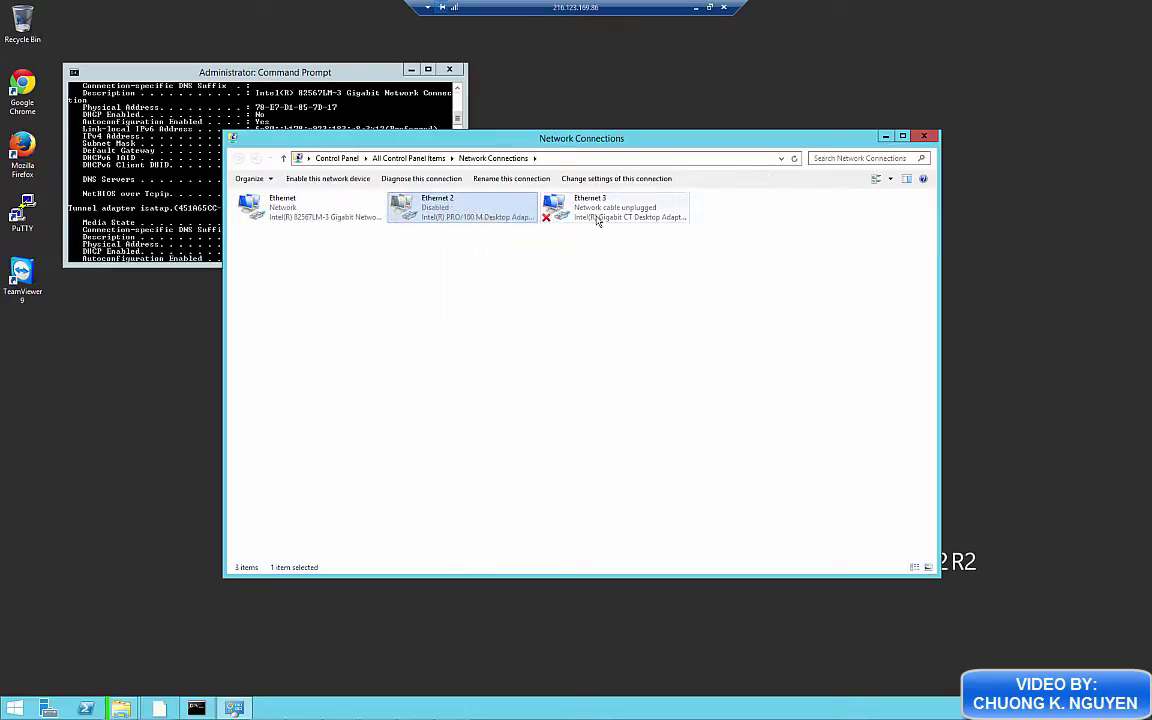
right_click(597, 221)
left_click(620, 224)
Rename the active Ethernet network connection as LAN.
left_click(301, 218)
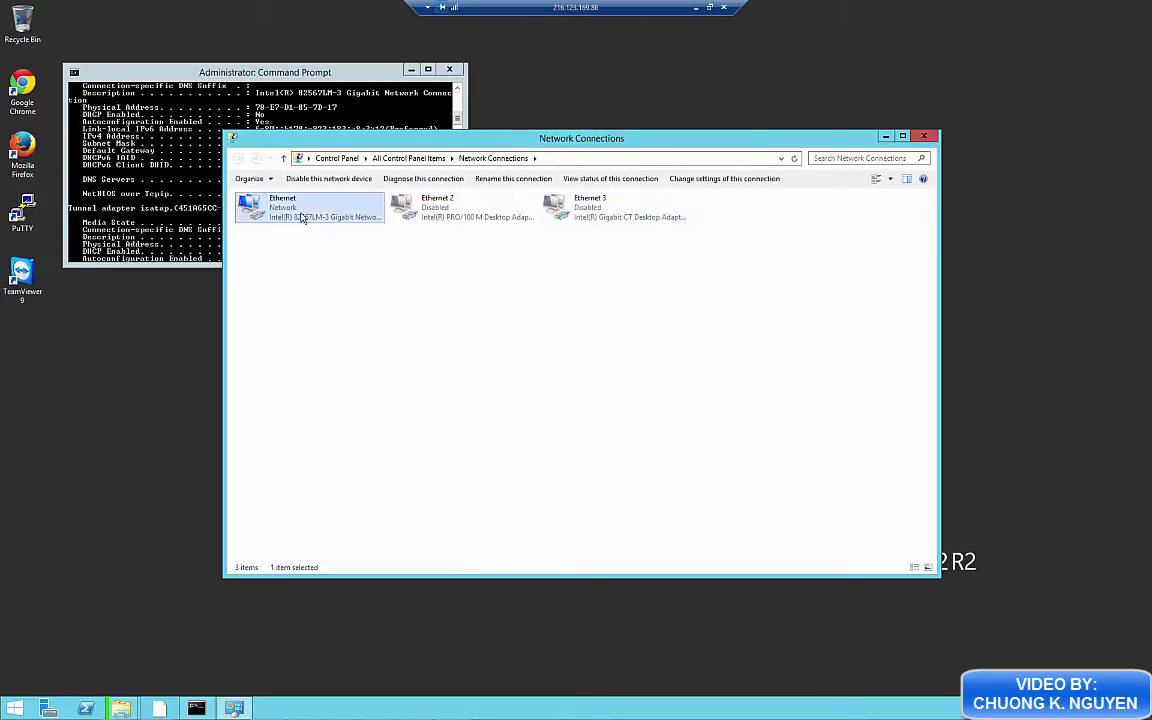
right_click(301, 218)
left_click(304, 282)
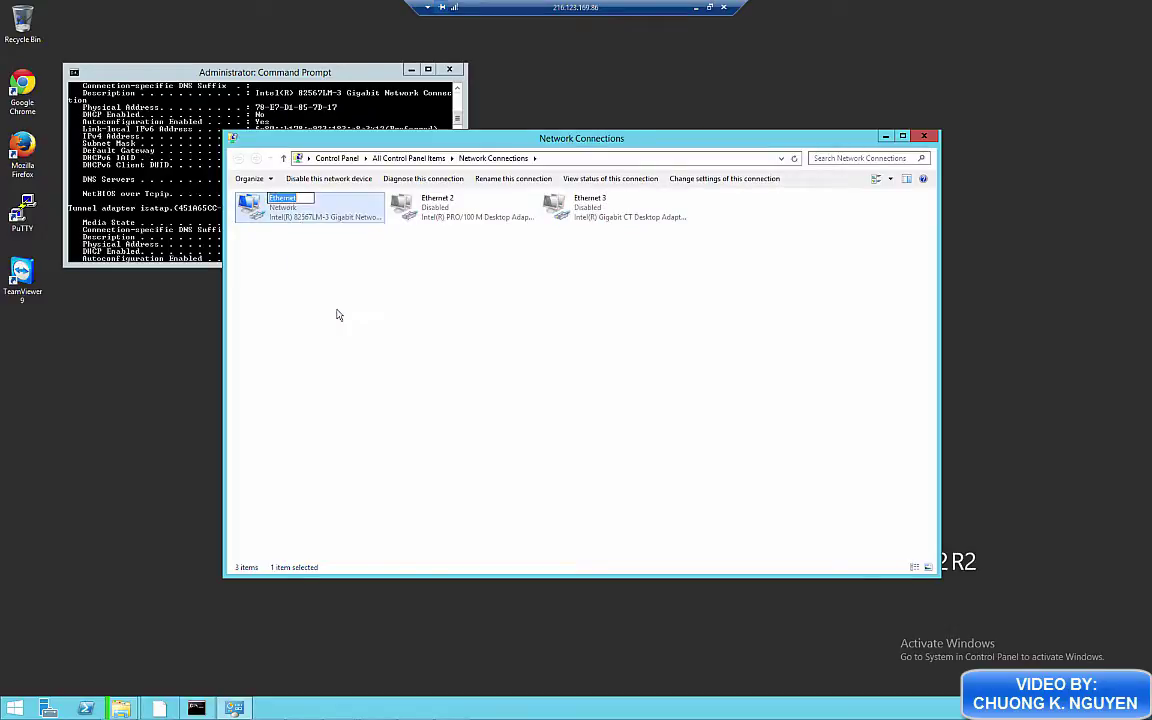
type("LAN")
key("Return")
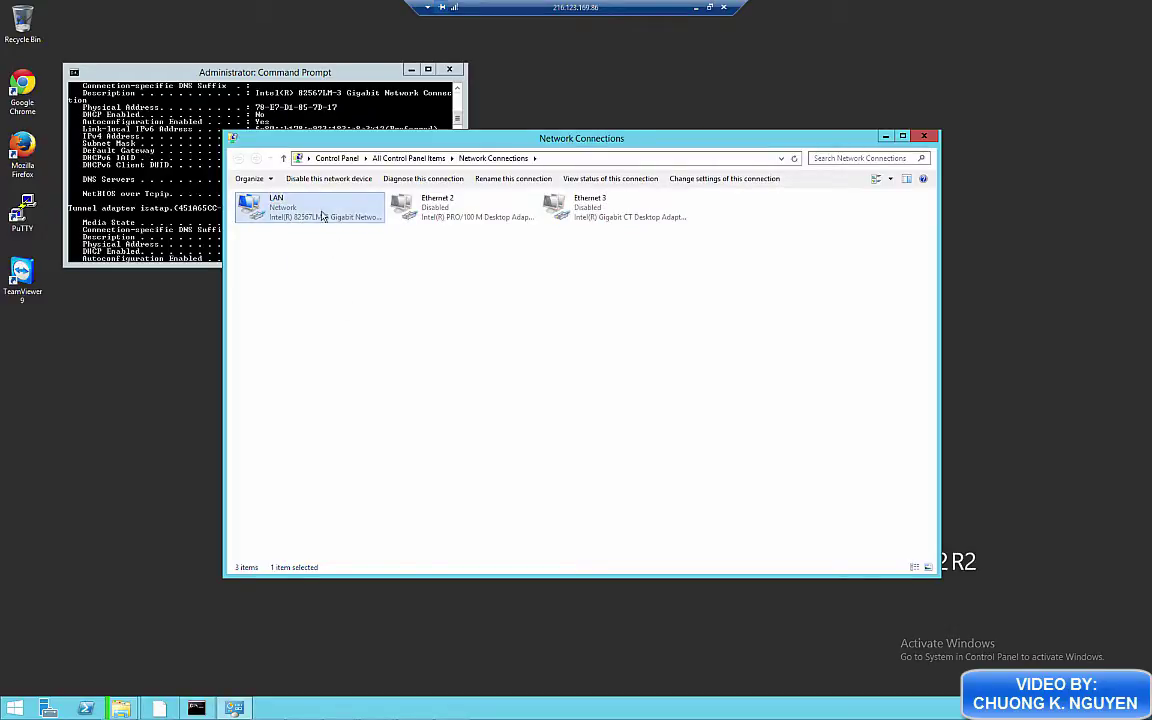
Check the LAN connection's Internet Protocol Version 4 (TCP/IPv4) properties and close them without changes.
right_click(322, 214)
left_click(367, 318)
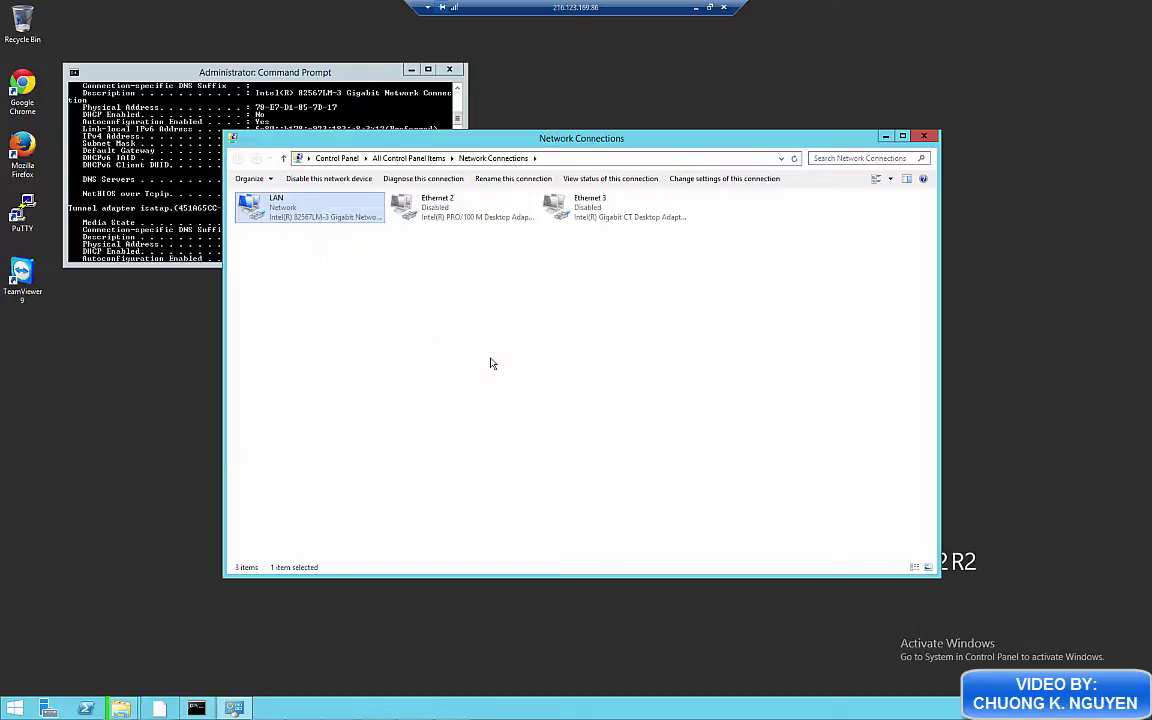
left_click(320, 358)
left_click(416, 377)
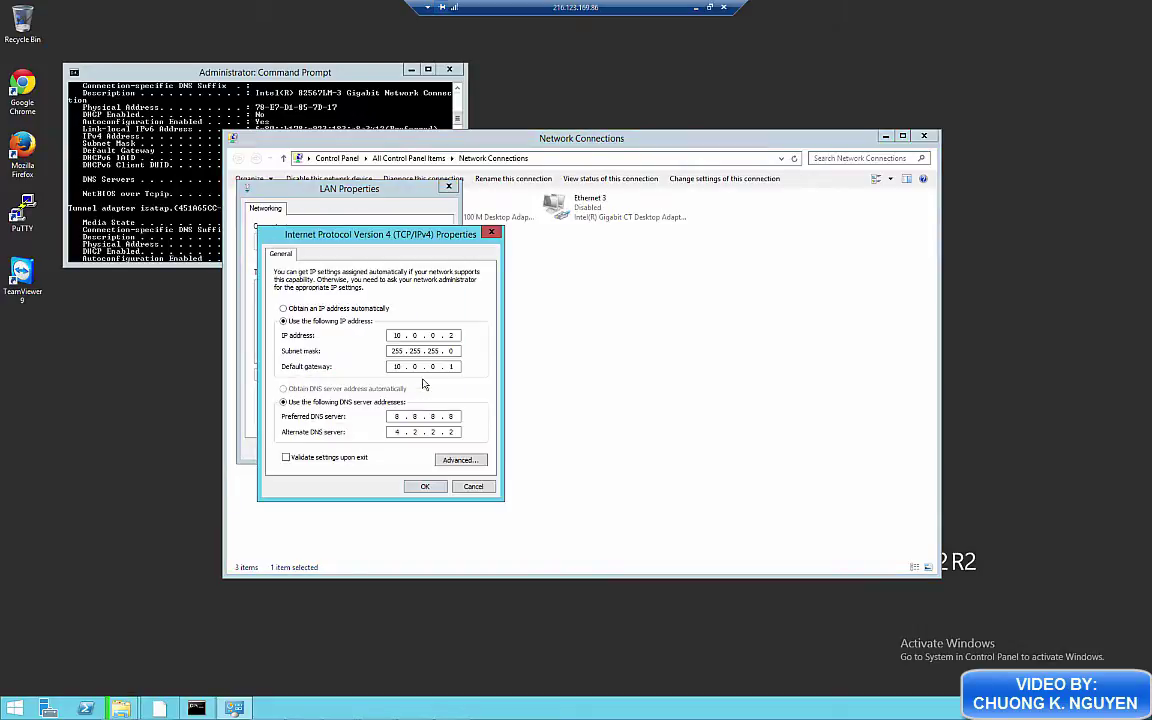
left_click(473, 487)
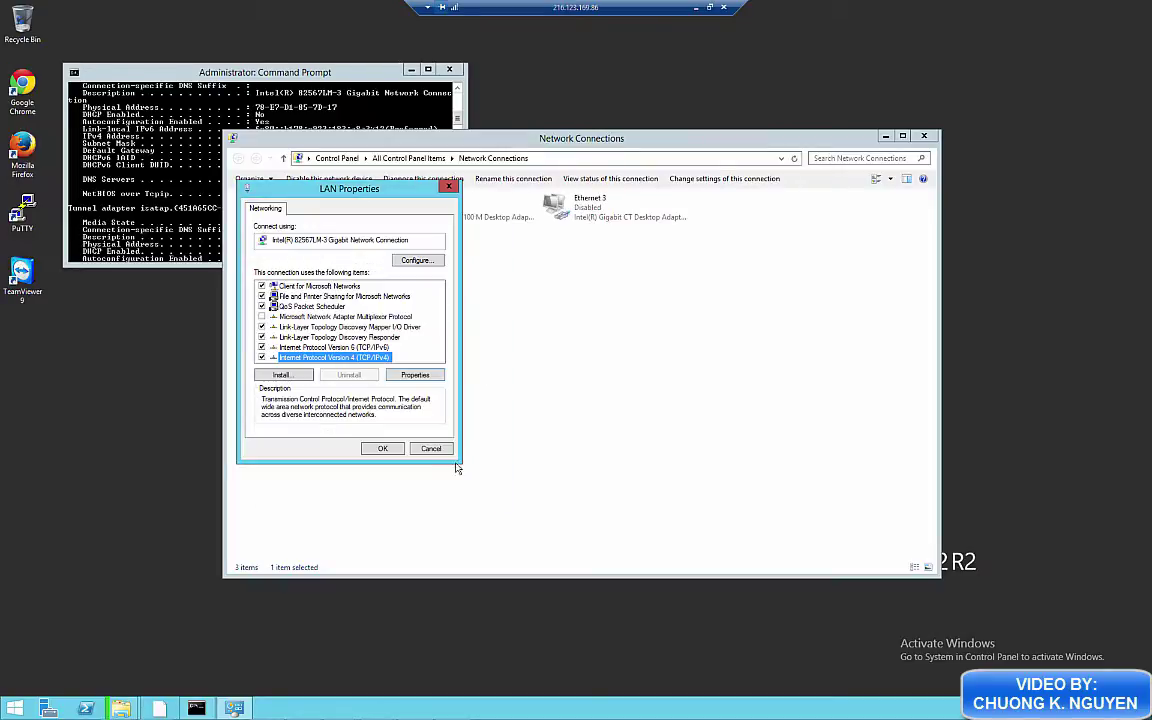
left_click(425, 447)
left_click(347, 326)
Test connectivity from the Command Prompt by pinging 10.0.0.1 and google.com, and close the open windows.
left_click(165, 190)
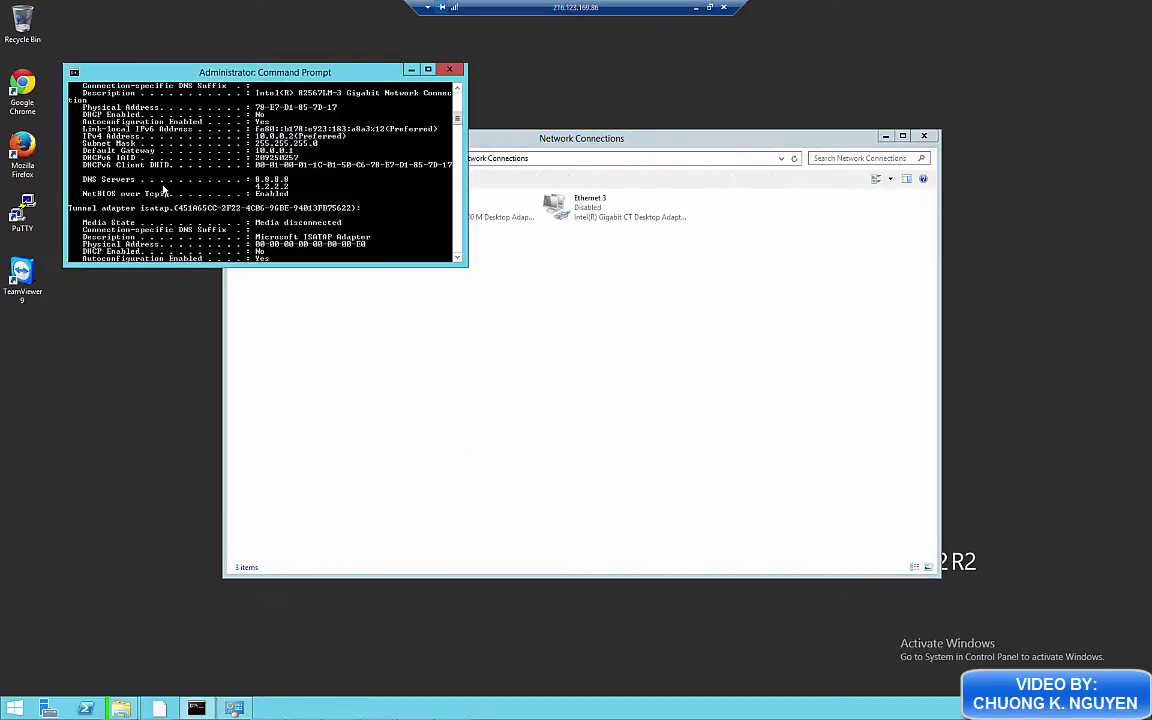
key("Return")
type("ping 10.0.0.1")
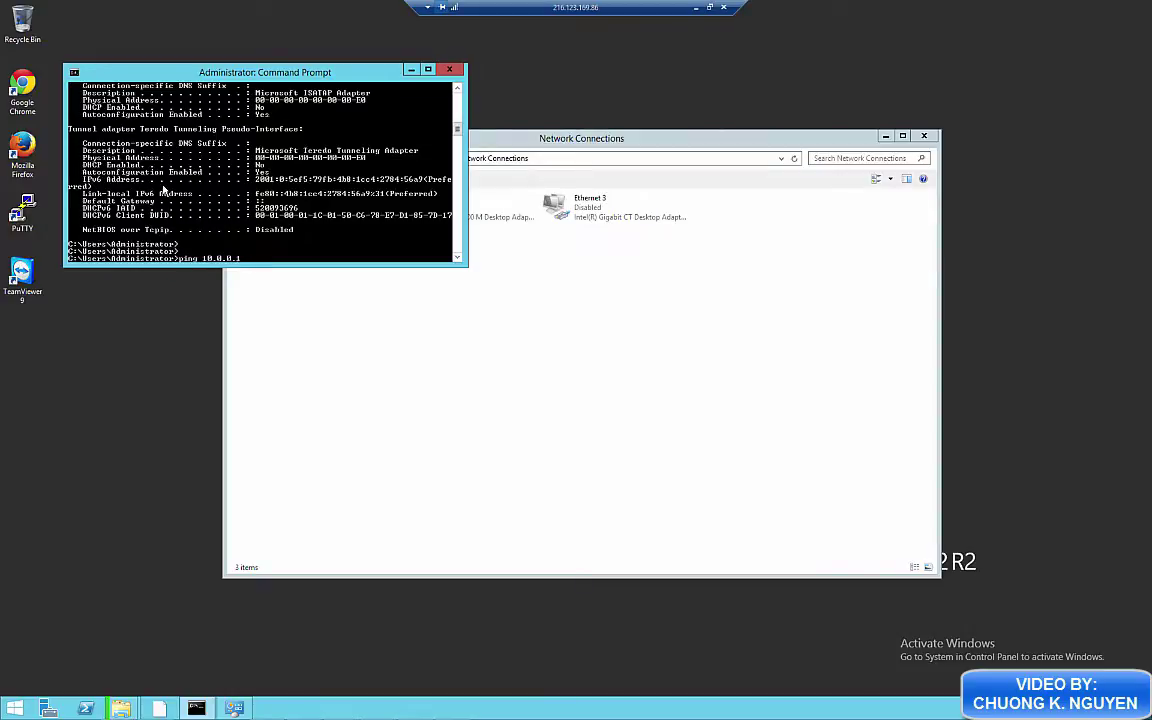
key("Return")
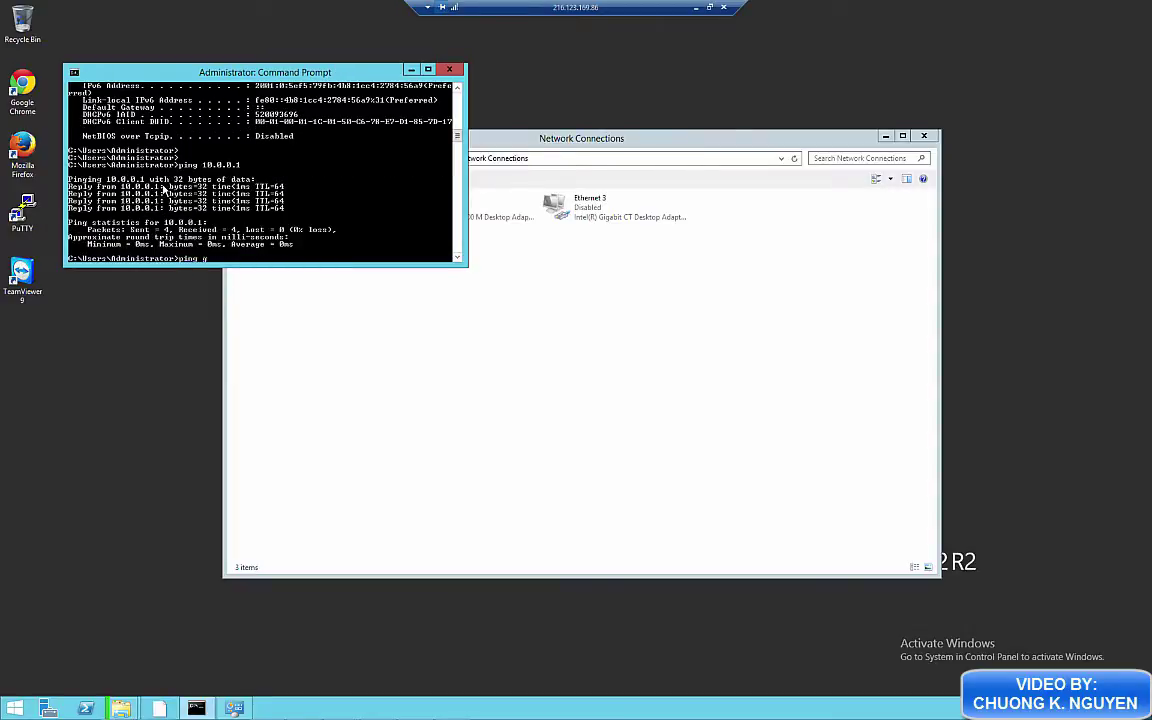
type("oogle.com")
key("Return")
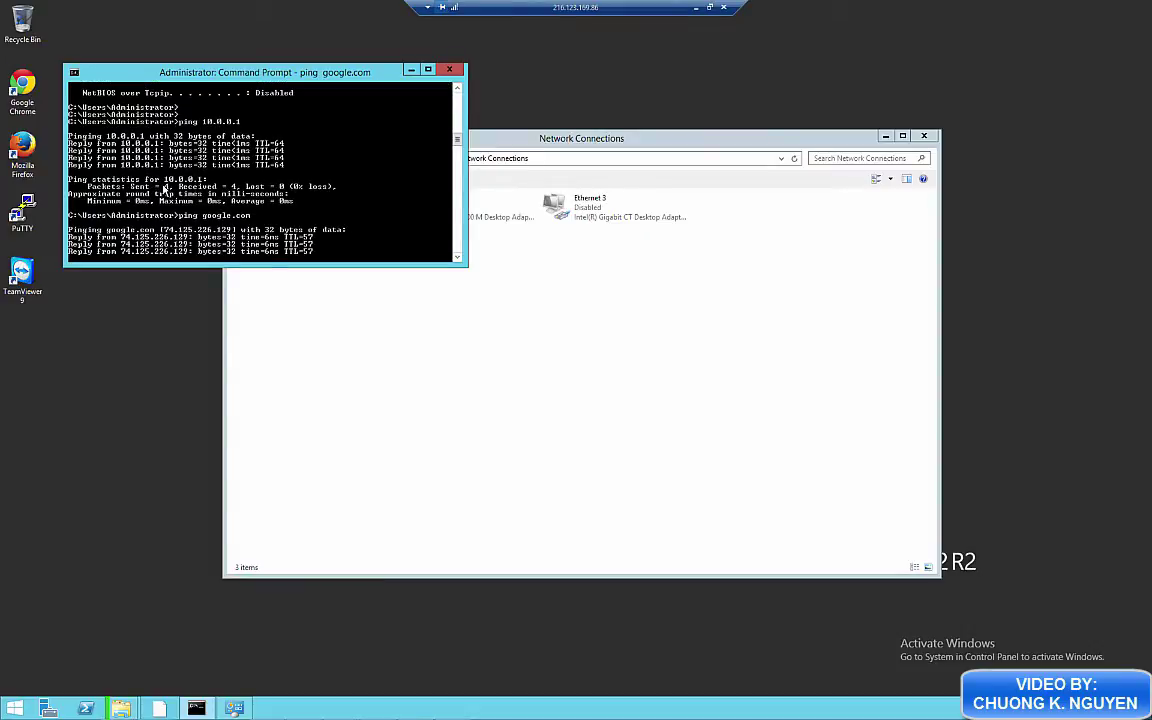
left_click(455, 75)
key("alt+F4")
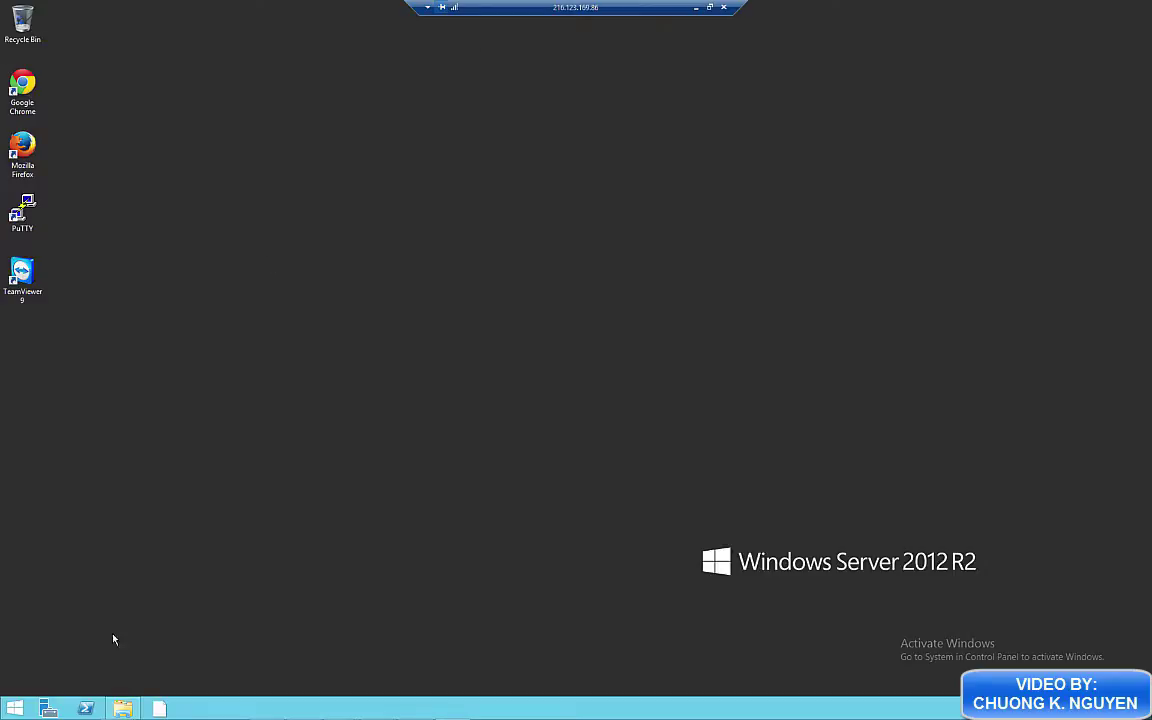
Start adding roles and features in Server Manager, skipping the intro page by default, with role-based installation on server DC2012.
left_click(49, 707)
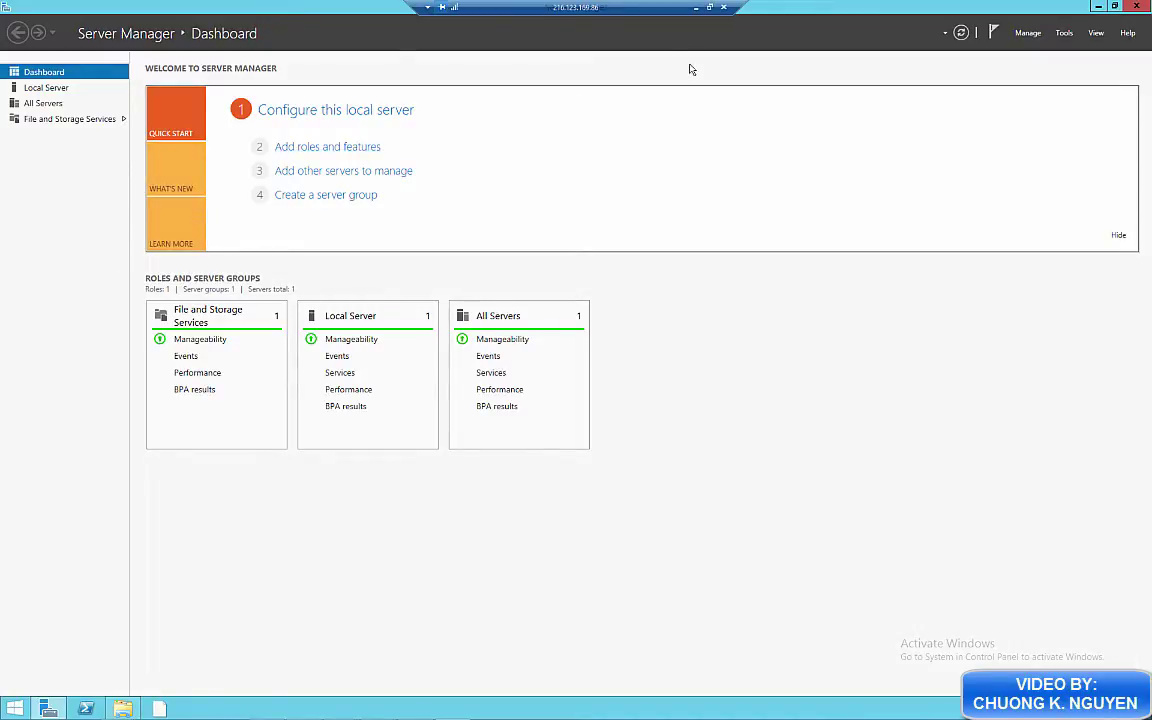
left_click(303, 147)
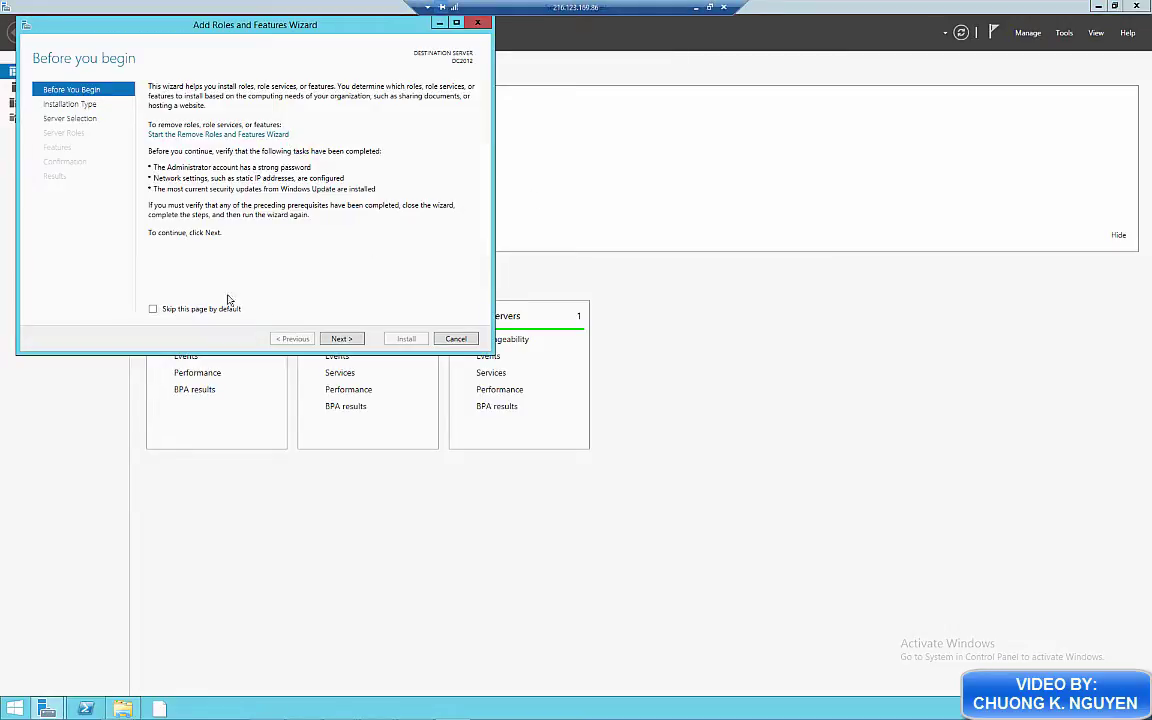
left_click(211, 310)
left_click(341, 339)
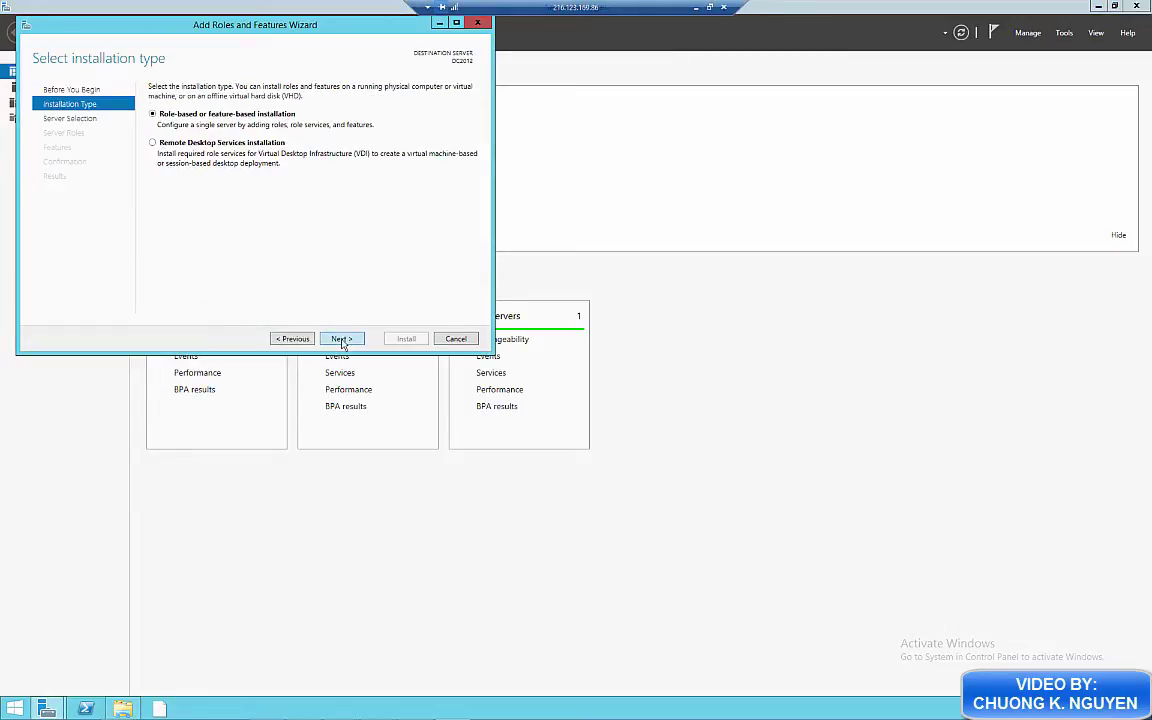
left_click(341, 339)
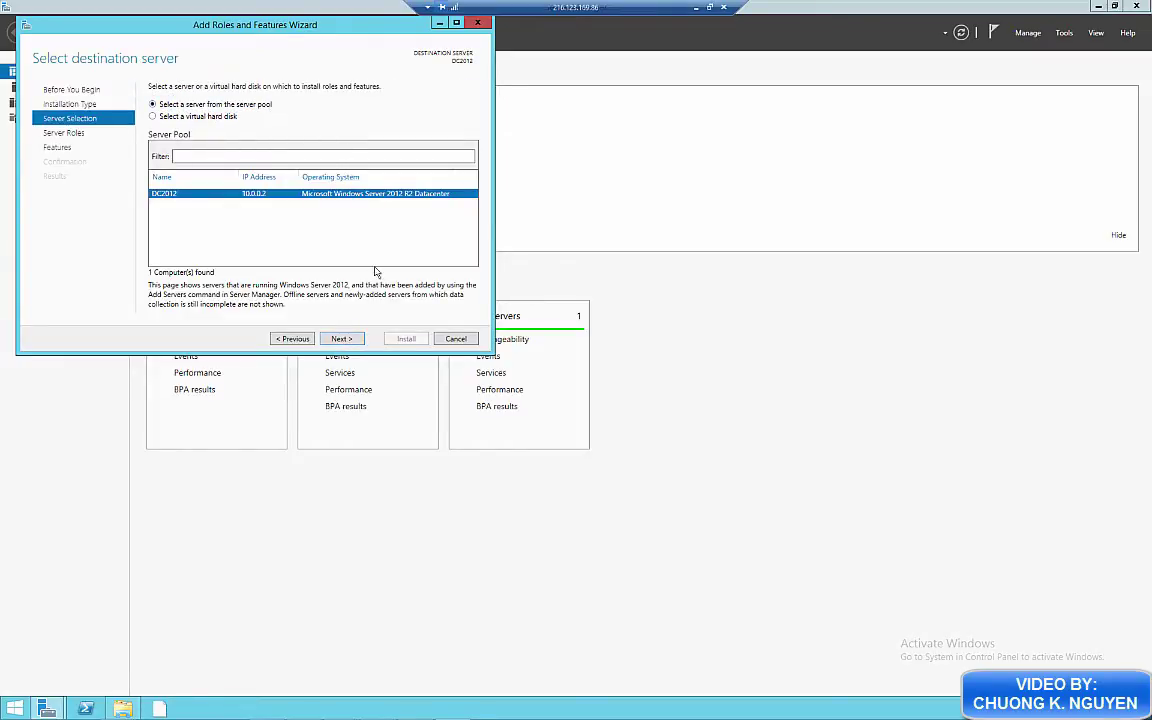
left_click(341, 339)
Select the Active Directory Domain Services and DNS Server roles, adding the required features and management tools for both.
left_click(166, 137)
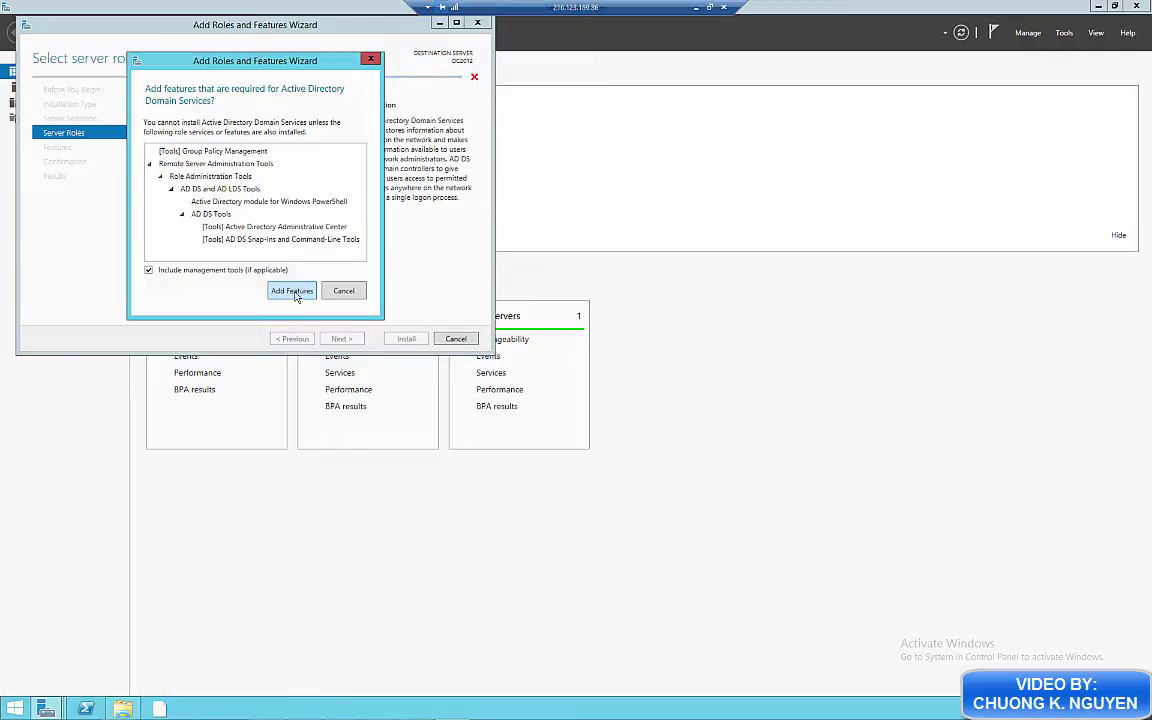
left_click(292, 291)
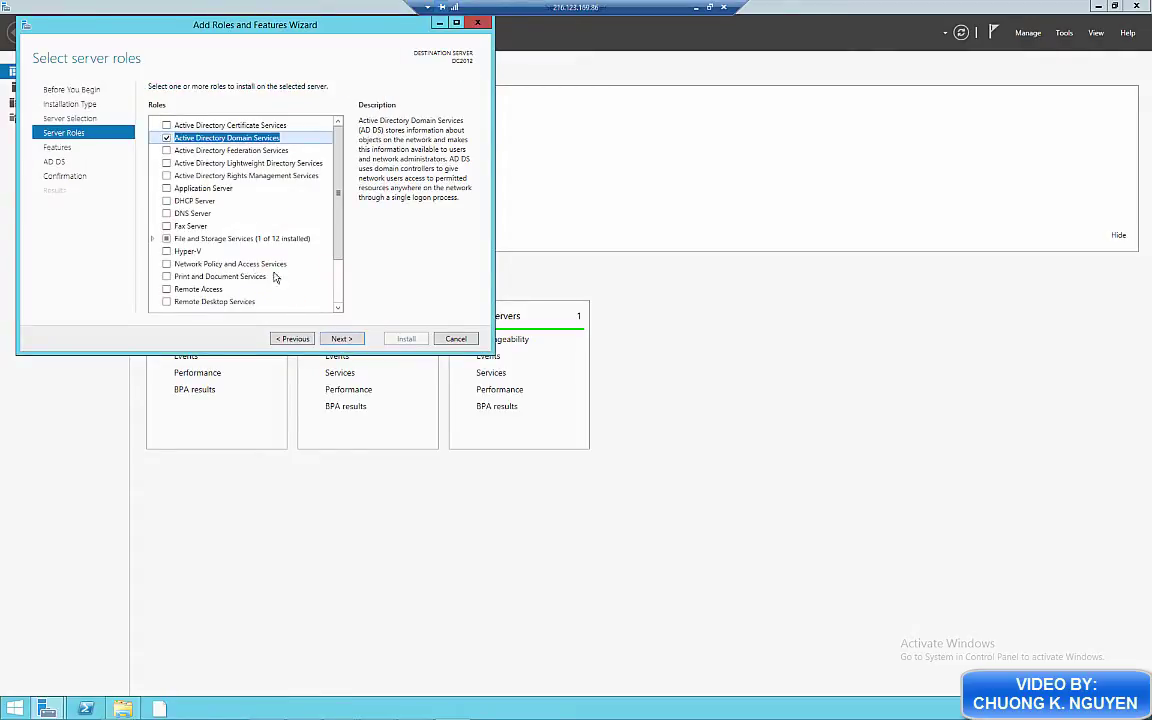
left_click(167, 214)
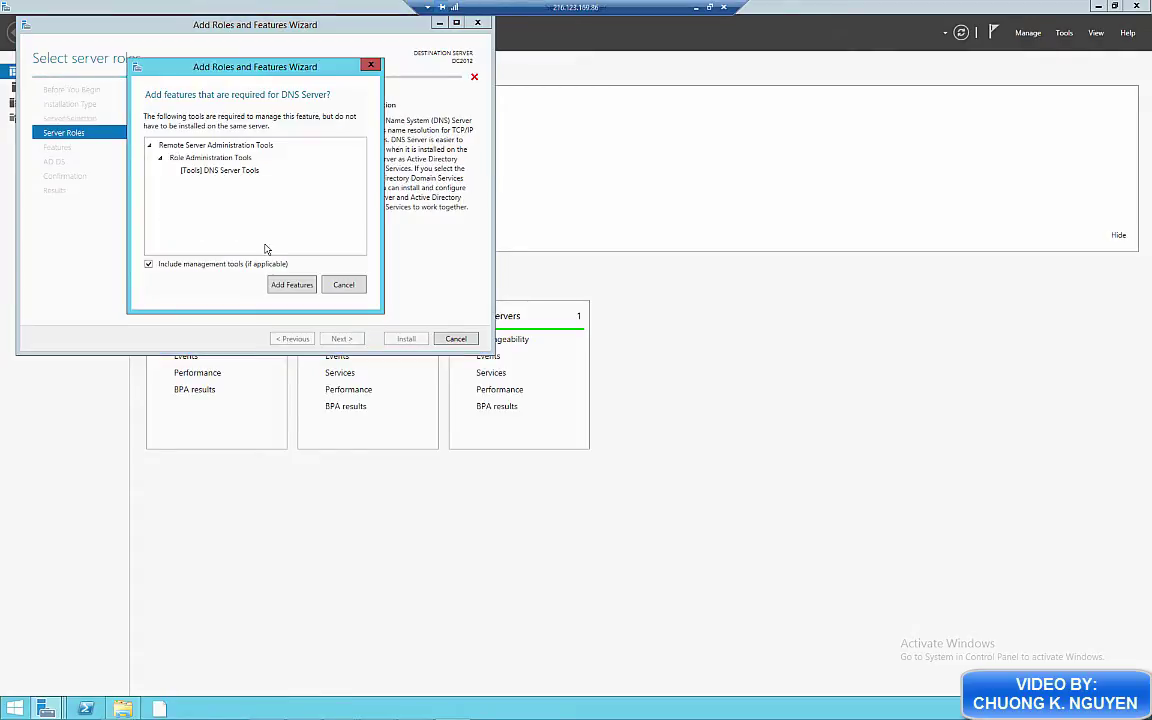
left_click(291, 287)
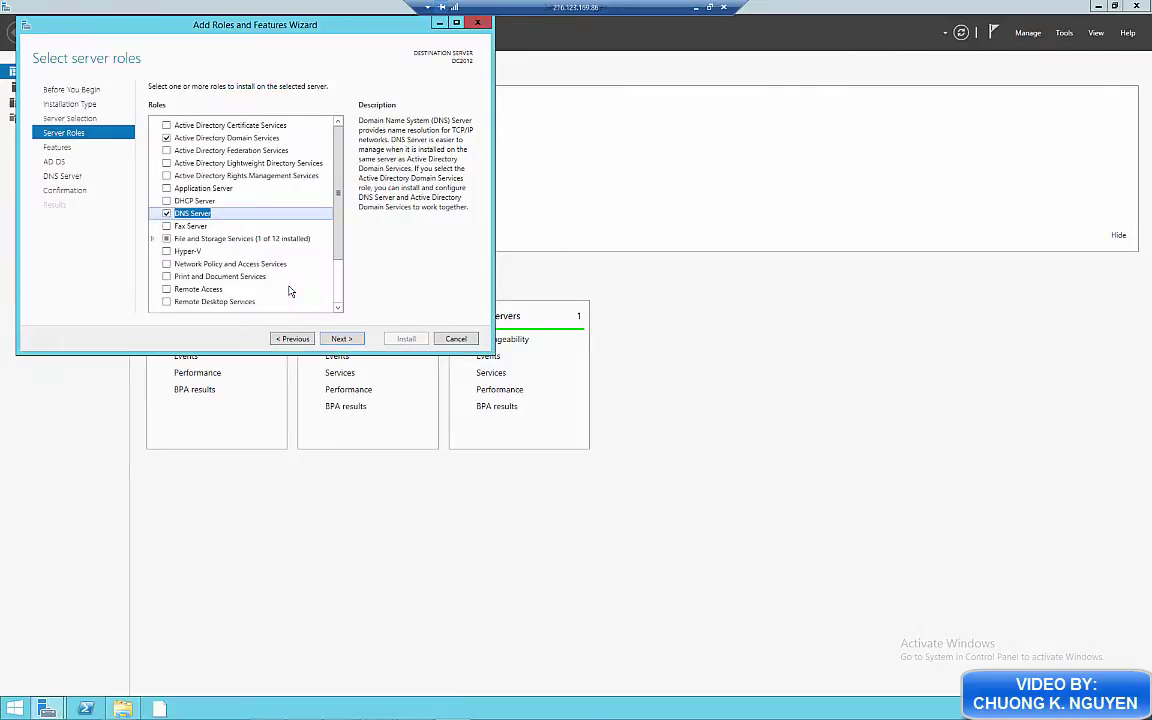
Keep the preselected features, allow the destination server to restart automatically if required, install the selected roles, and close the wizard.
left_click(352, 340)
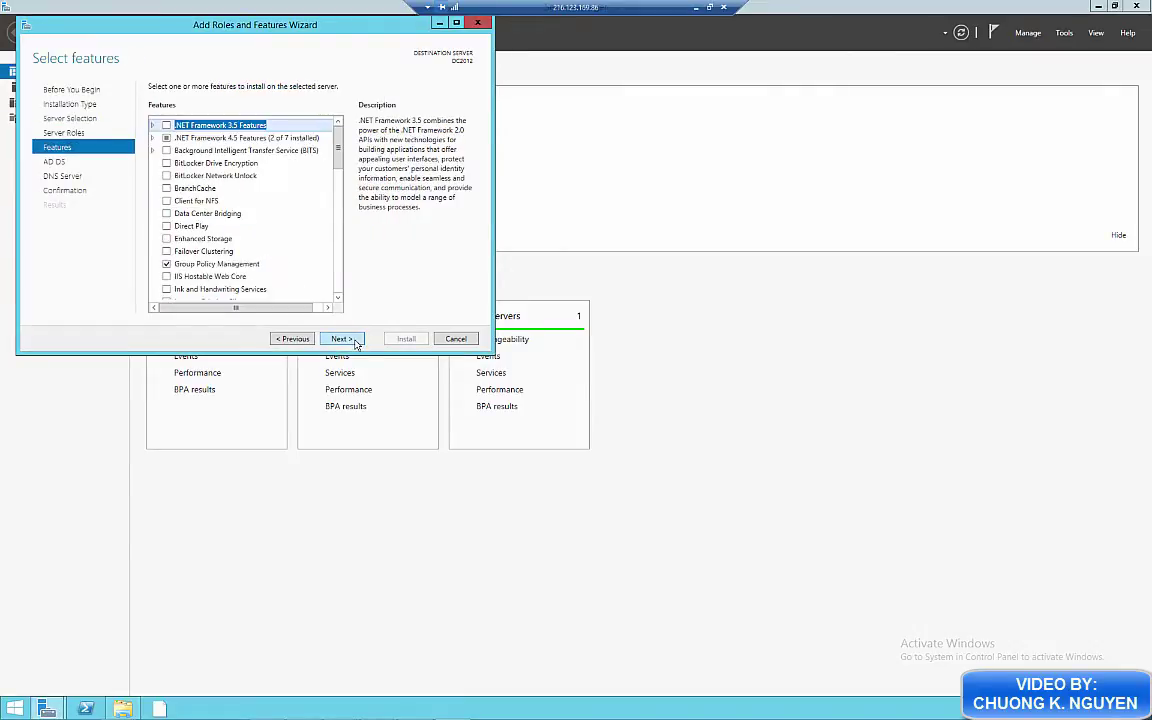
left_click(341, 339)
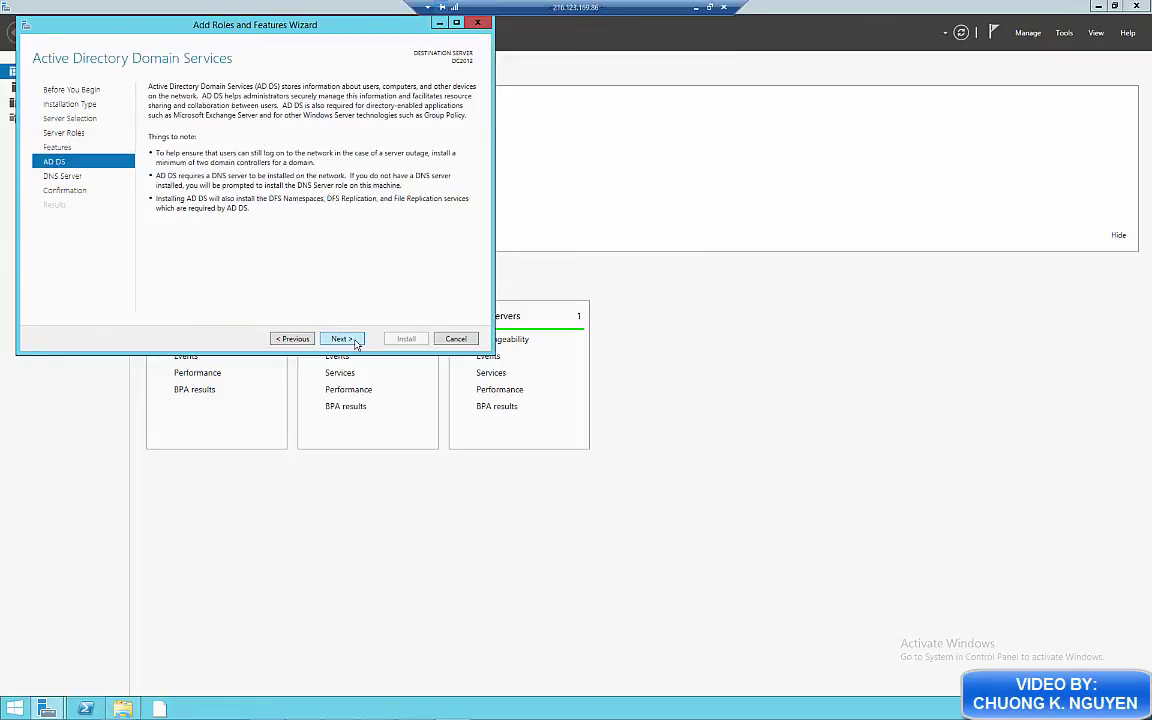
left_click(341, 339)
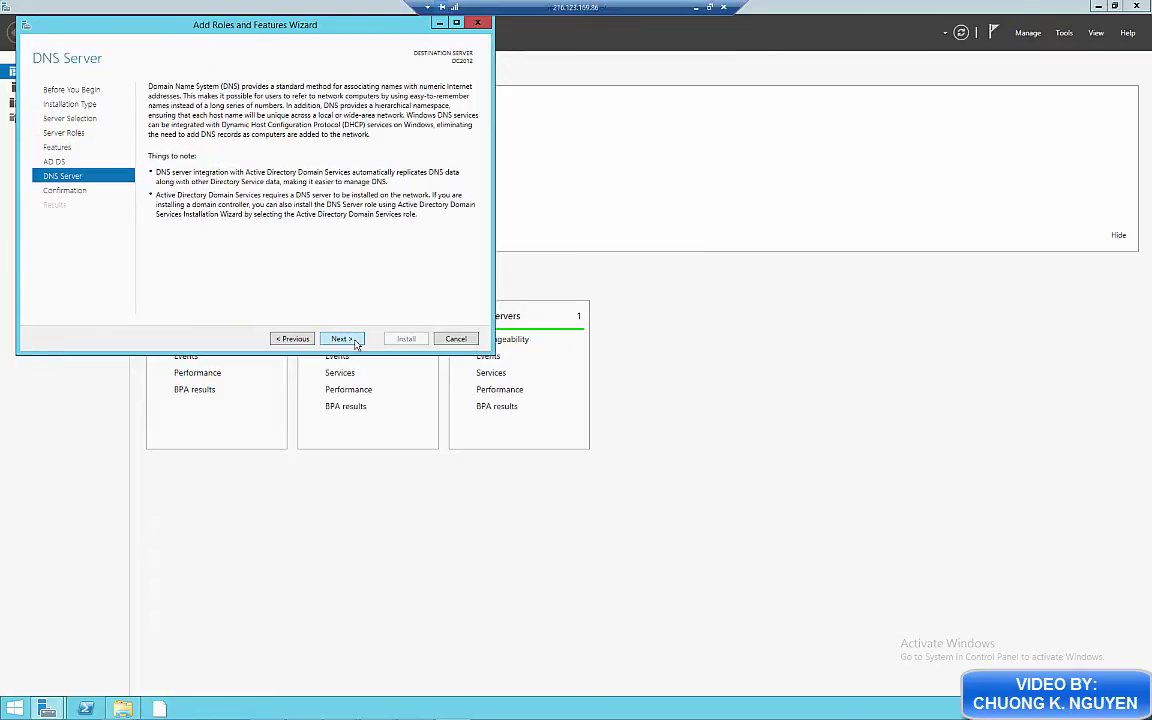
left_click(341, 339)
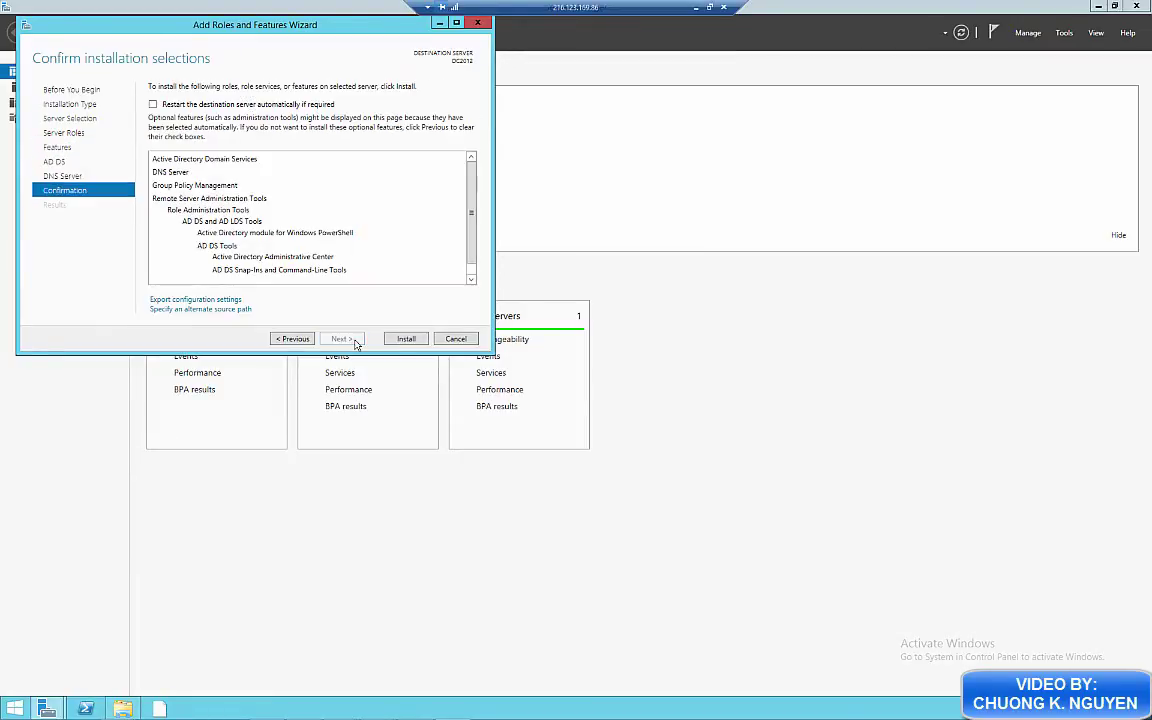
left_click(153, 104)
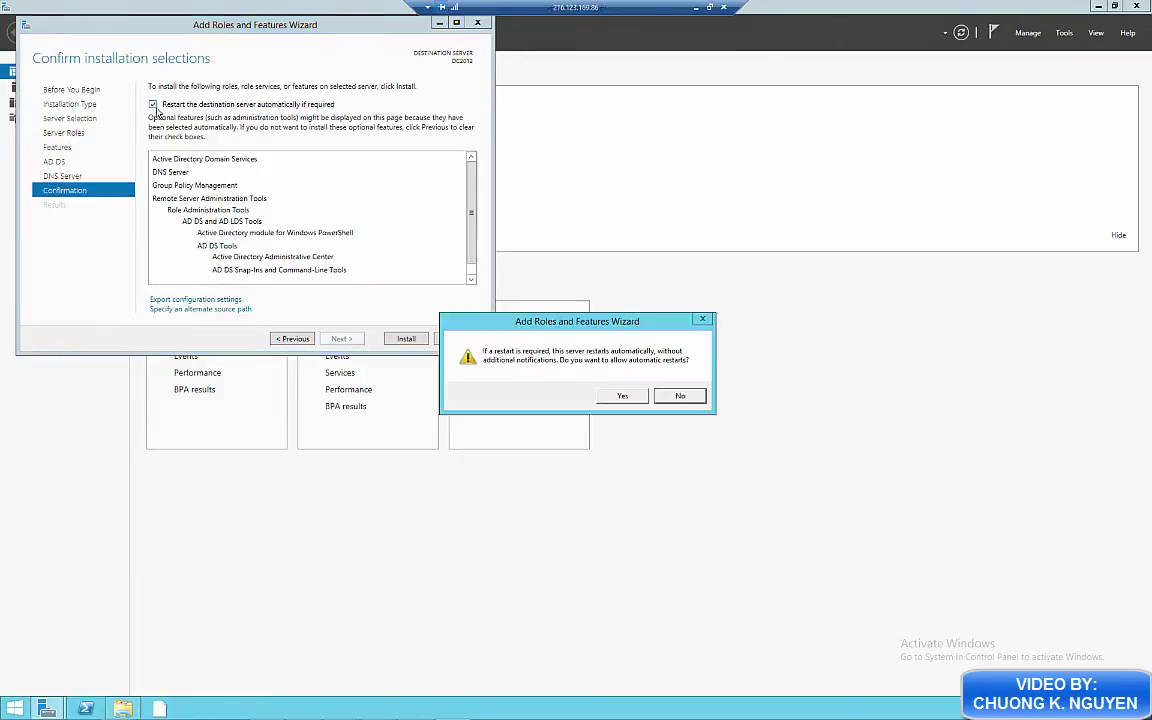
left_click(623, 396)
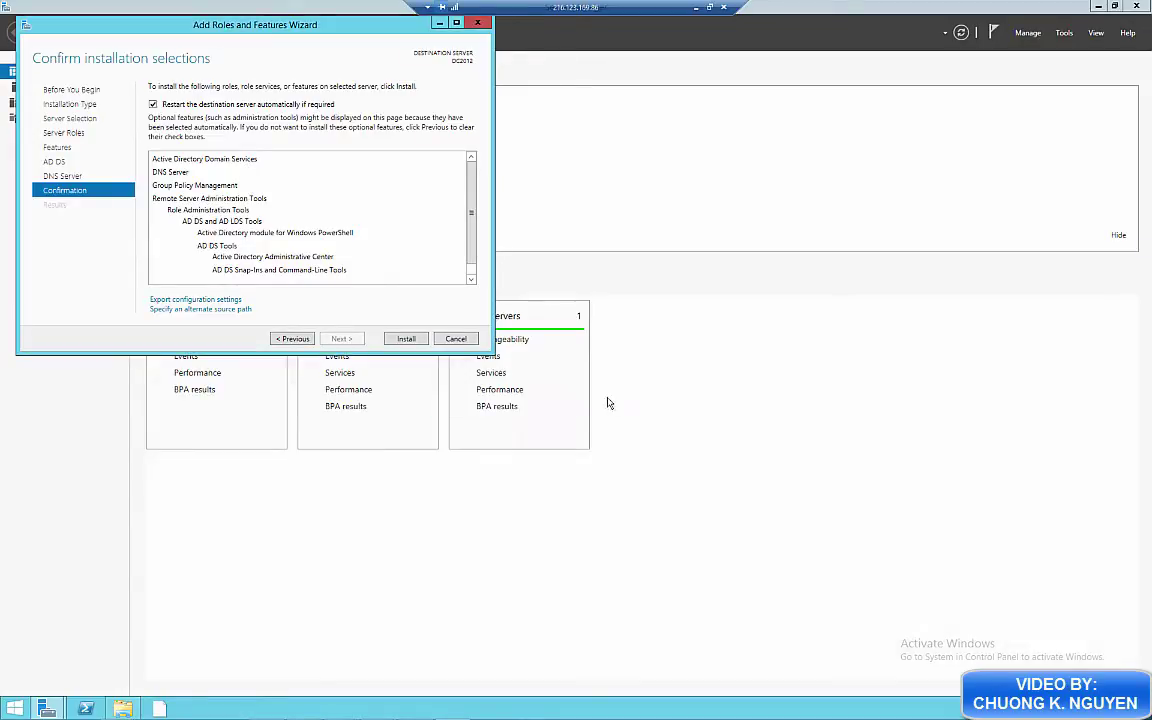
left_click(406, 338)
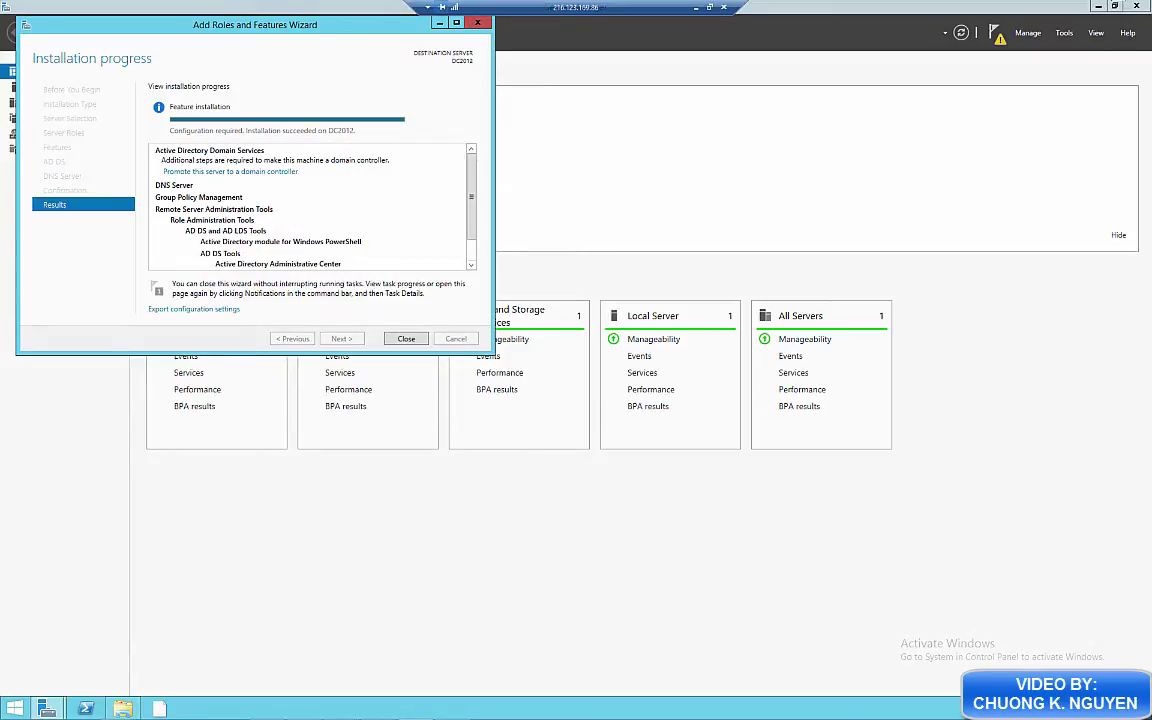
left_click(406, 339)
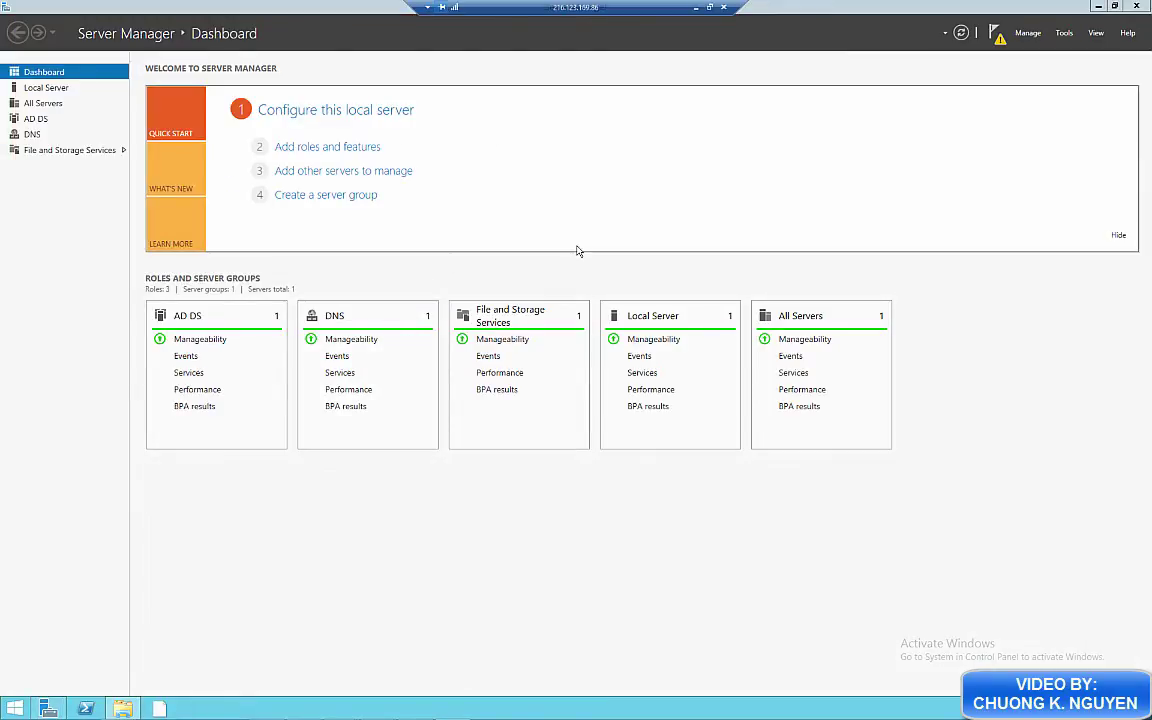
Start promoting this server to a domain controller by adding a new forest with the root domain name DALARIS.LOCAL.
left_click(996, 32)
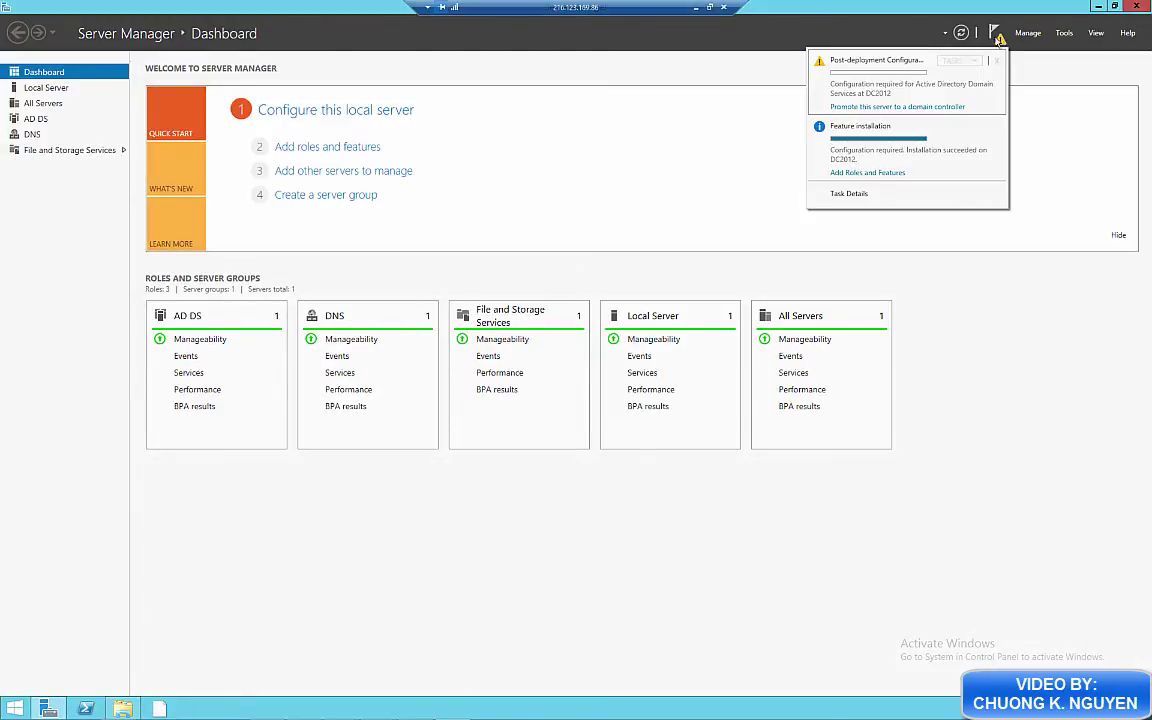
left_click(867, 108)
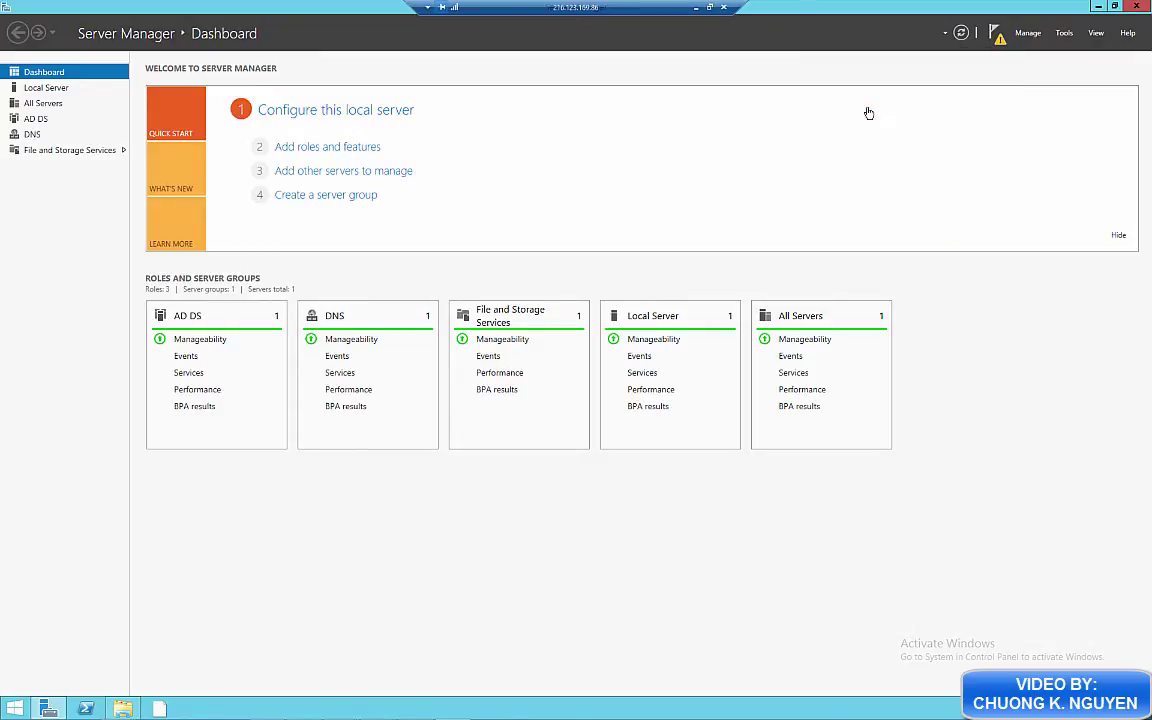
left_click(199, 180)
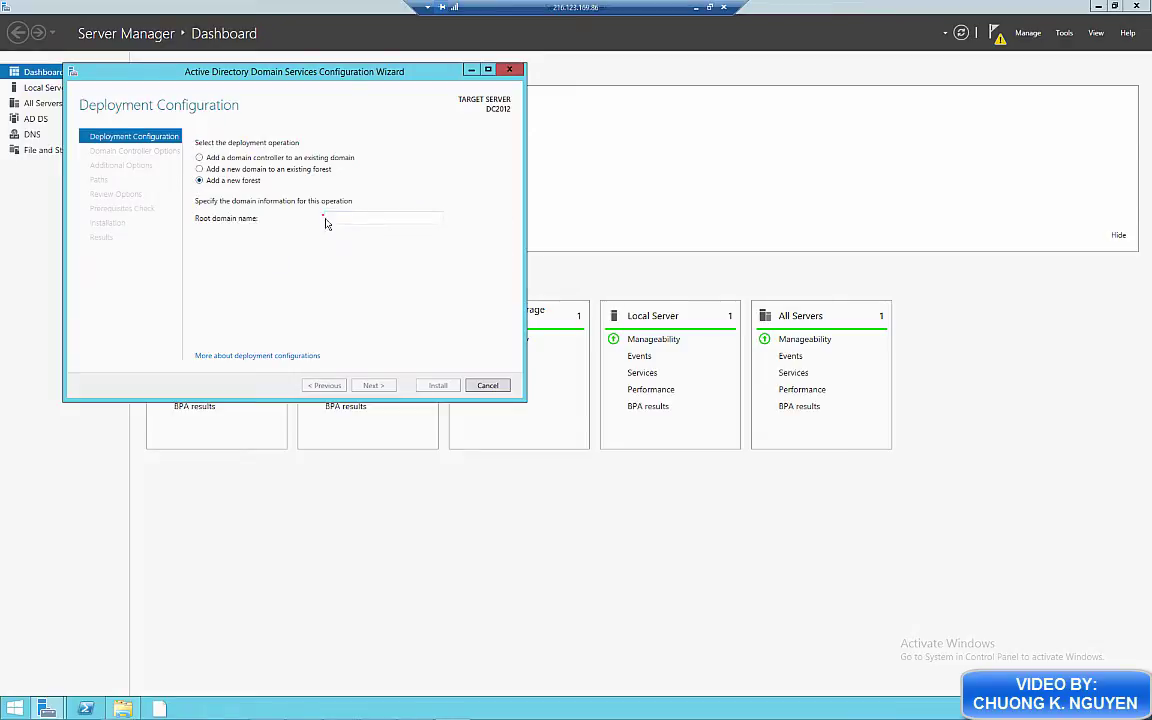
left_click(342, 218)
type("DA")
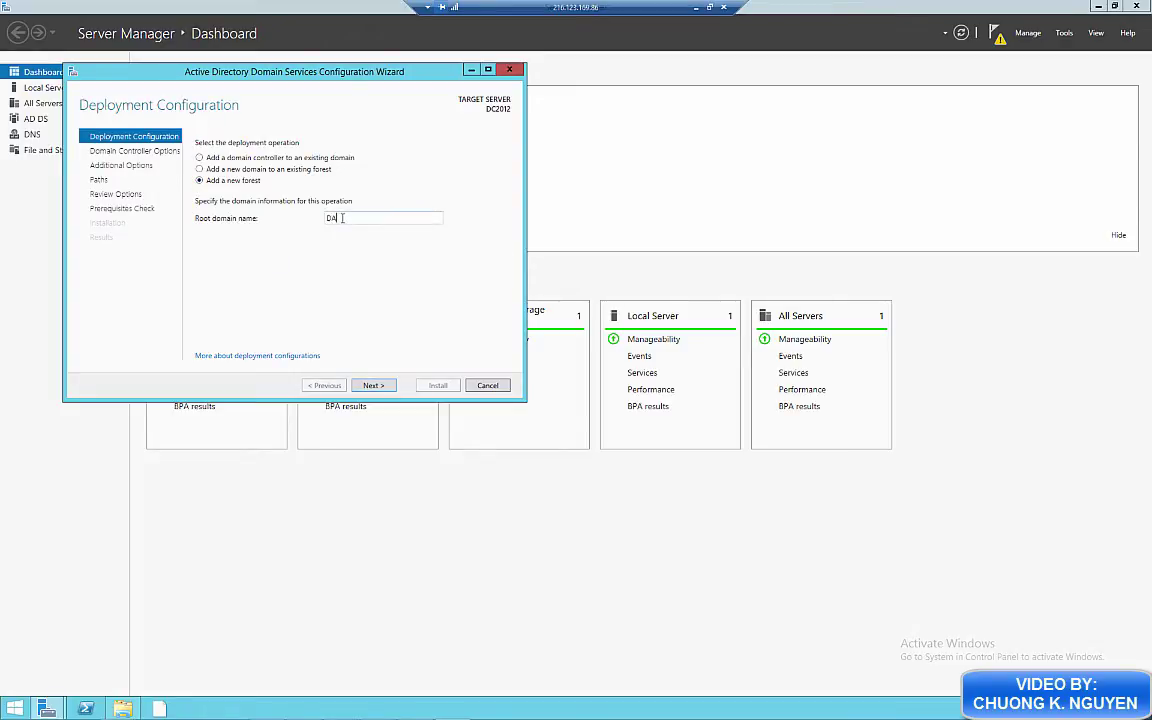
type("LLAS.LOCAL")
left_click(389, 388)
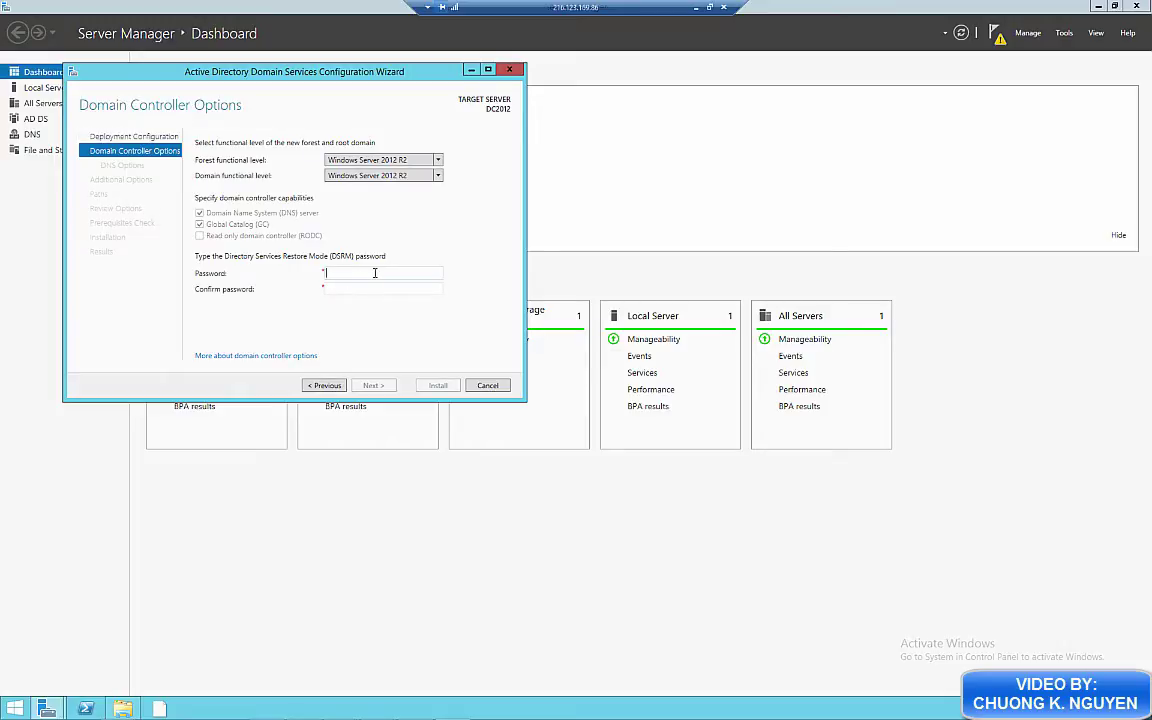
Enter and confirm the DSRM password, and accept the default DNS, NetBIOS name and folder path options through to the prerequisites check.
type("***********")
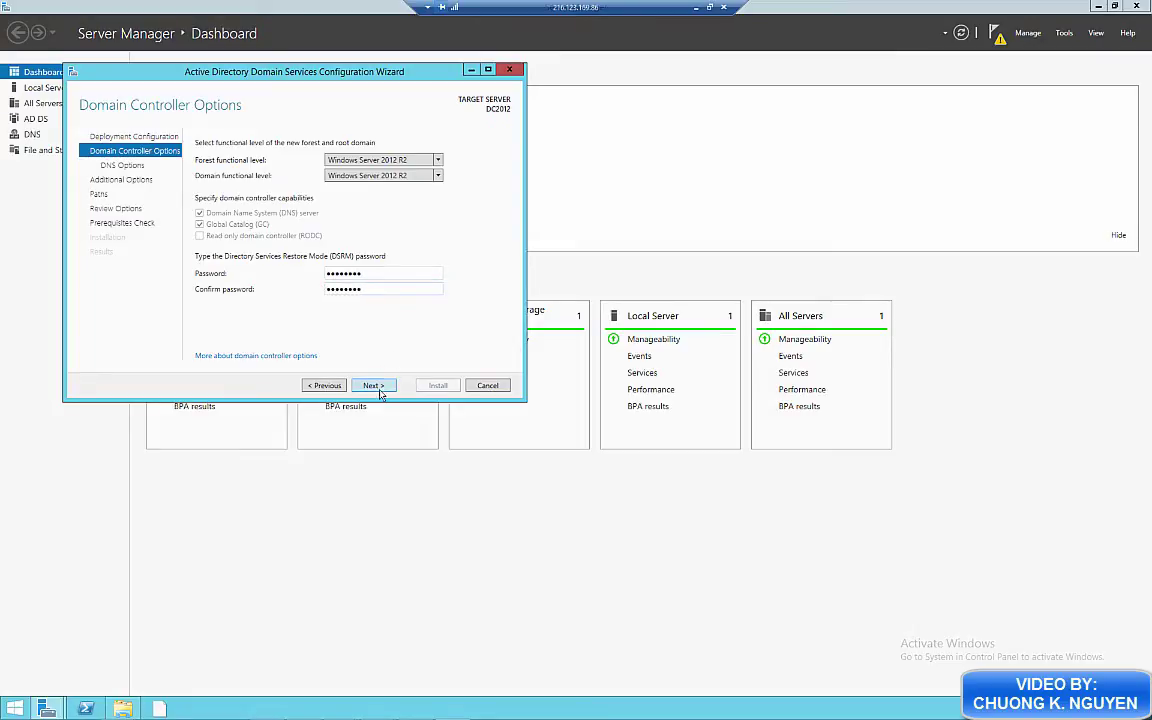
left_click(372, 385)
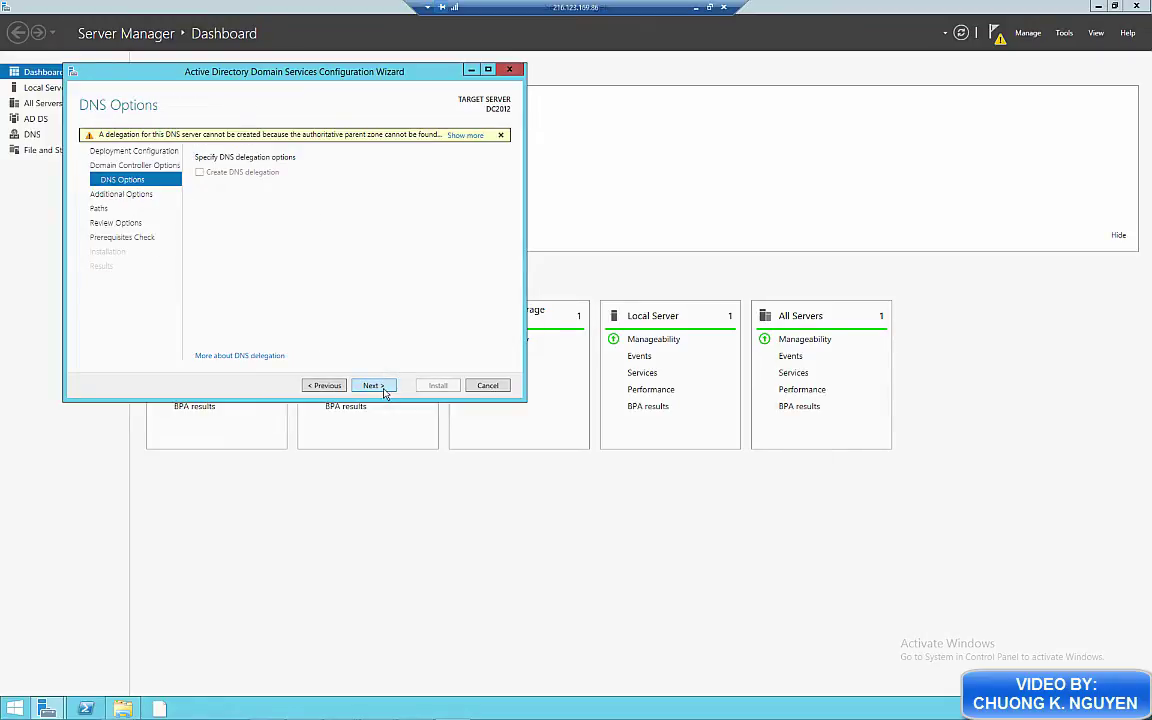
left_click(372, 386)
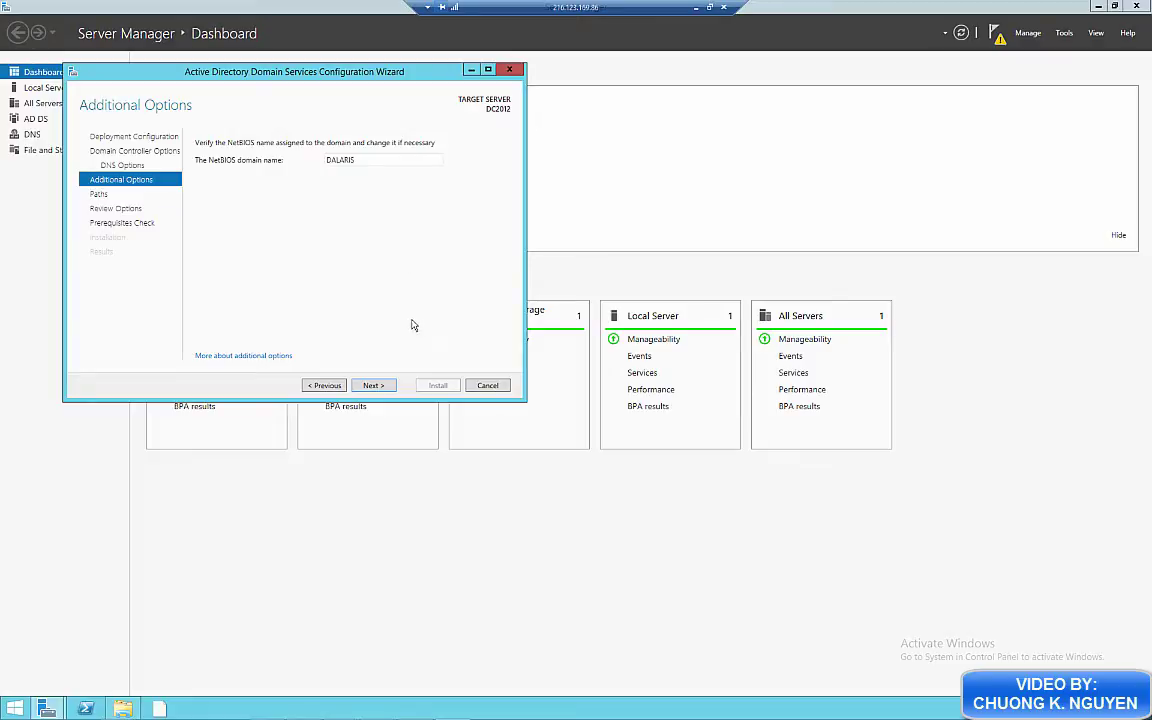
left_click(376, 386)
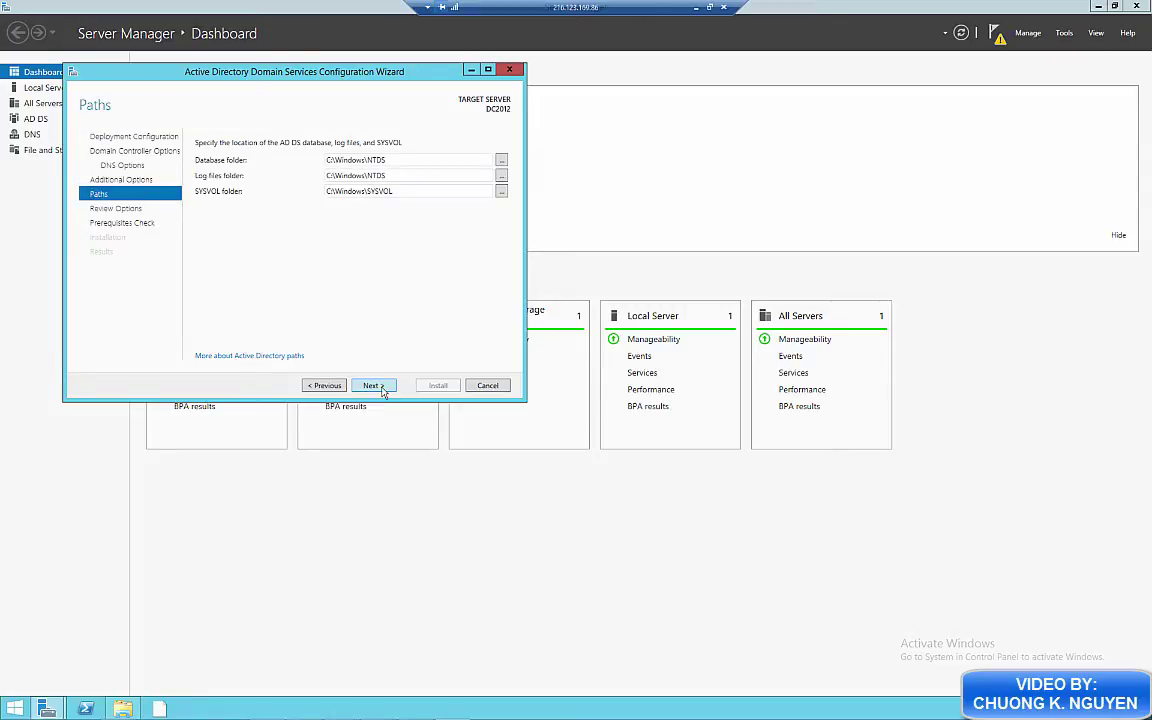
left_click(374, 386)
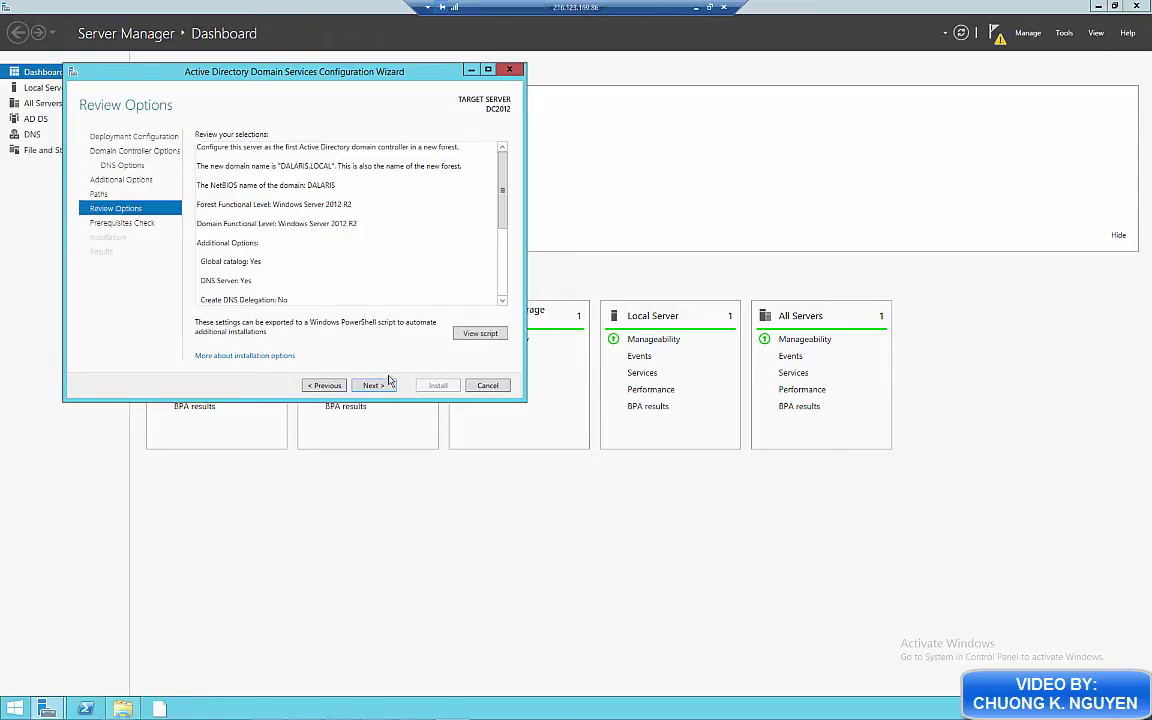
left_click(373, 385)
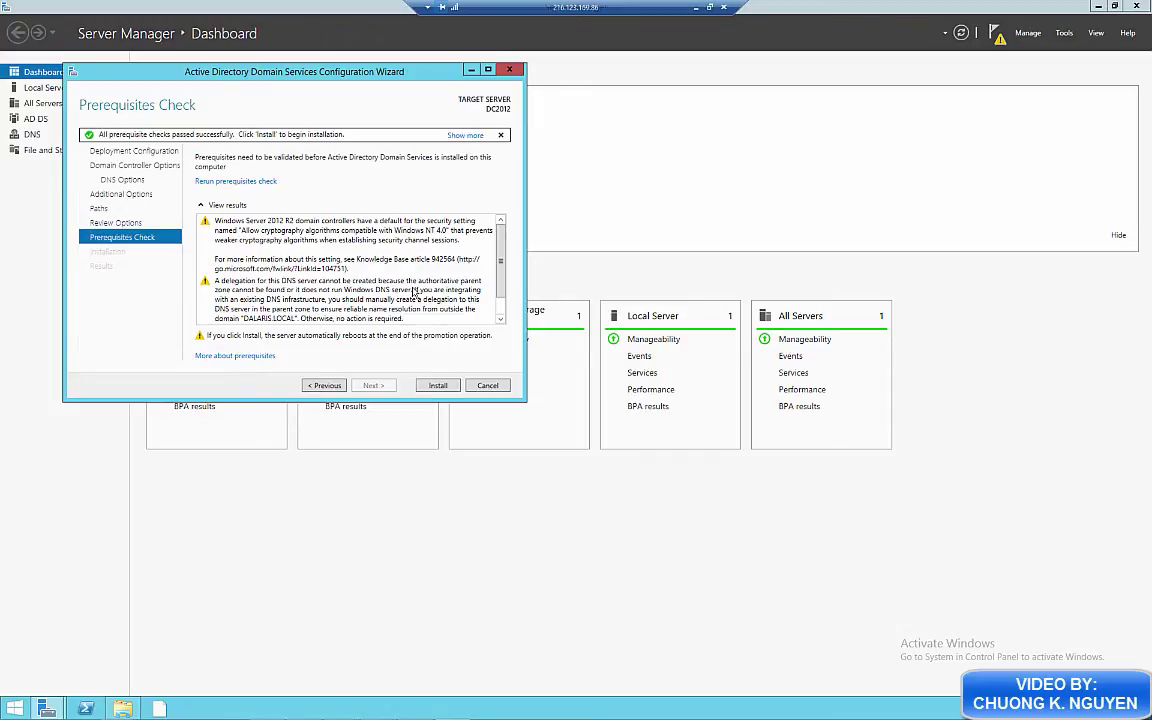
Review the prerequisite results and install the domain controller configuration, dismissing the sign-out notice and closing the wizard and Server Manager.
scroll(450, 262, "down", 2)
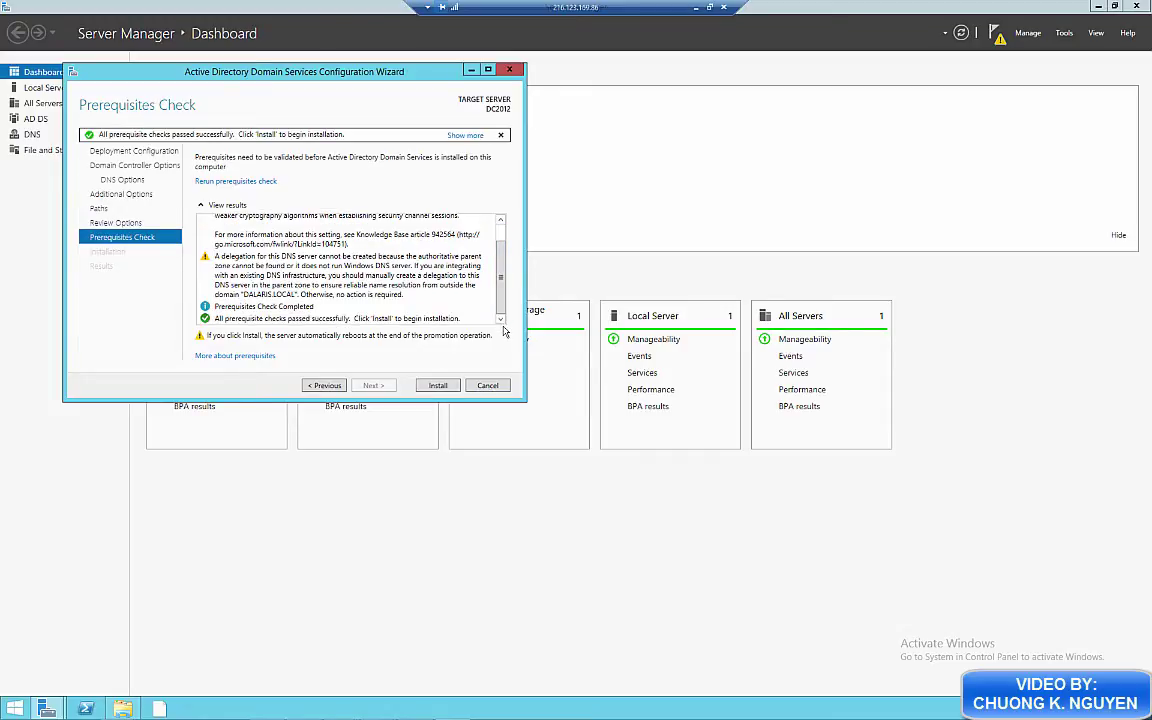
left_click(438, 385)
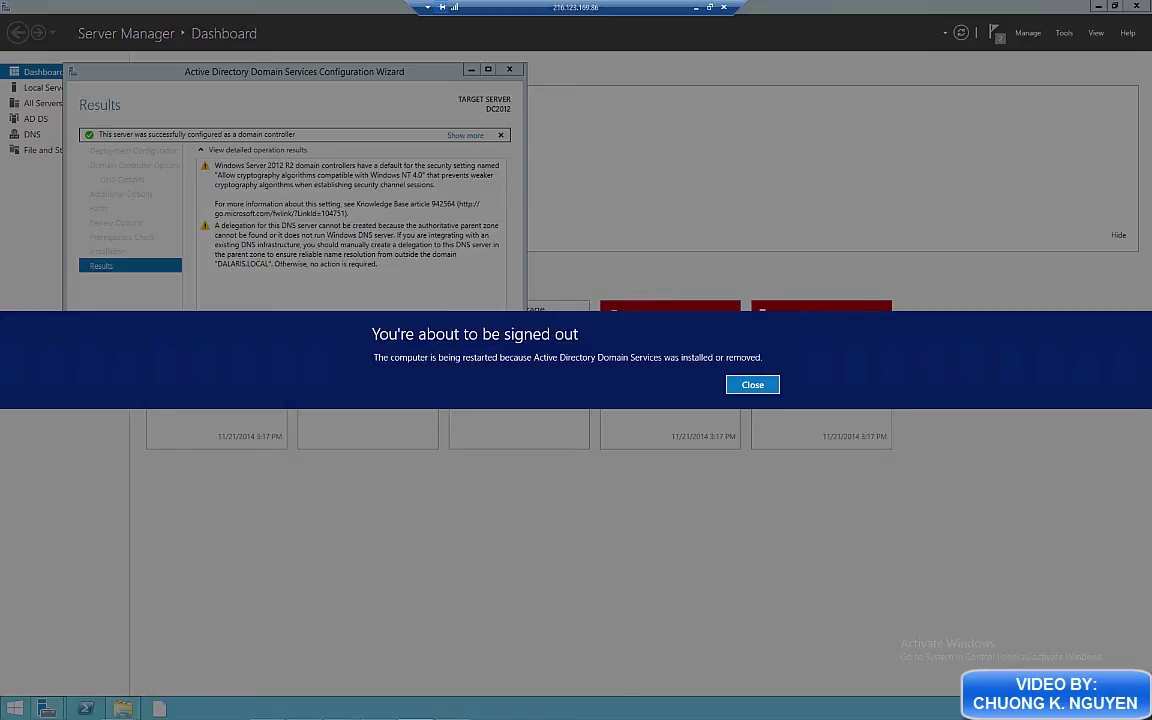
left_click(752, 387)
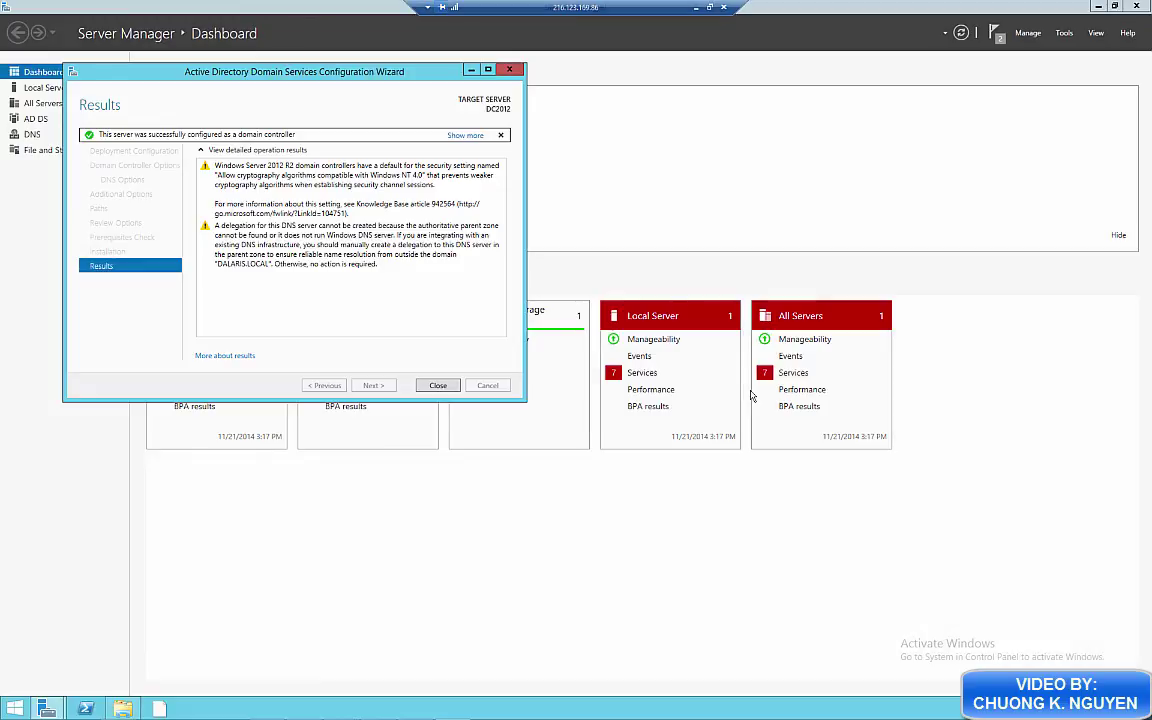
left_click(438, 386)
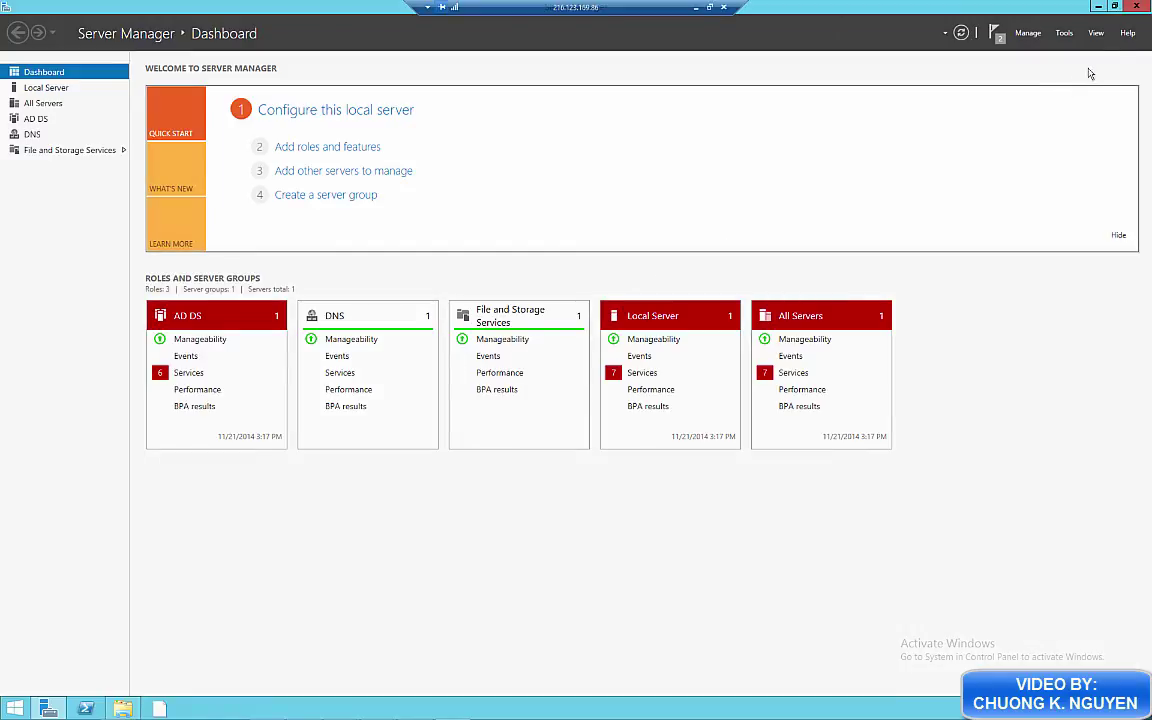
left_click(1137, 8)
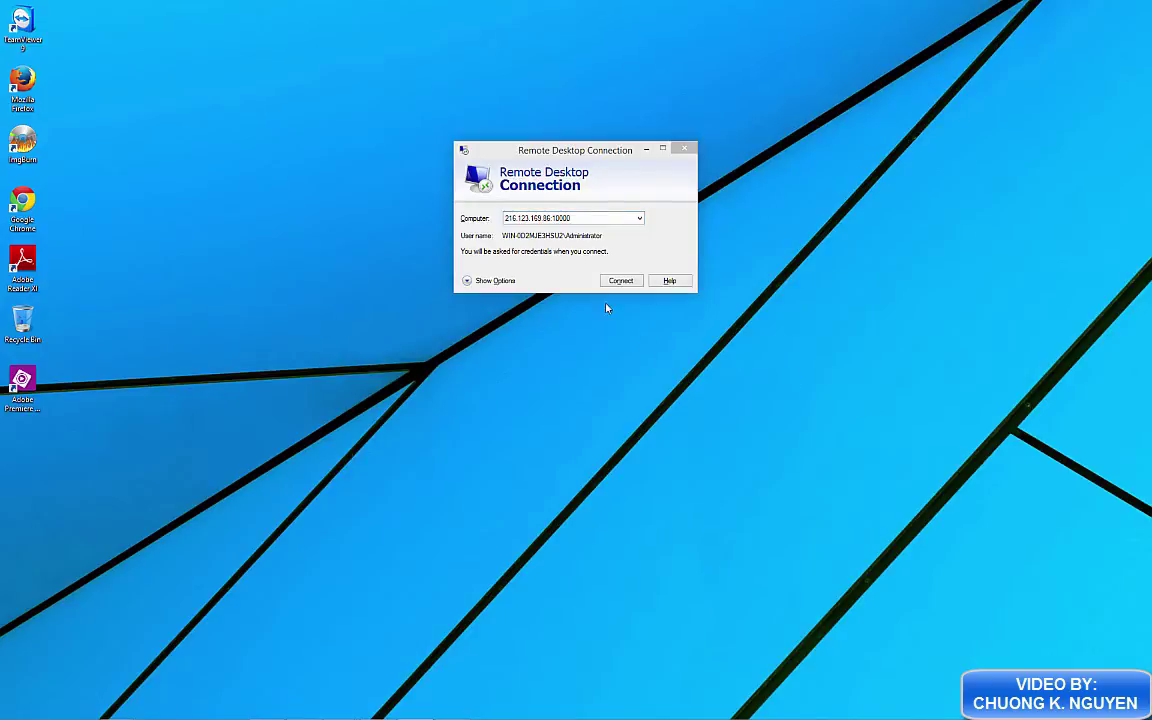
Reconnect to the server through Remote Desktop Connection as Dalaris\Administrator, entering the account password.
left_click(617, 282)
left_click(561, 237)
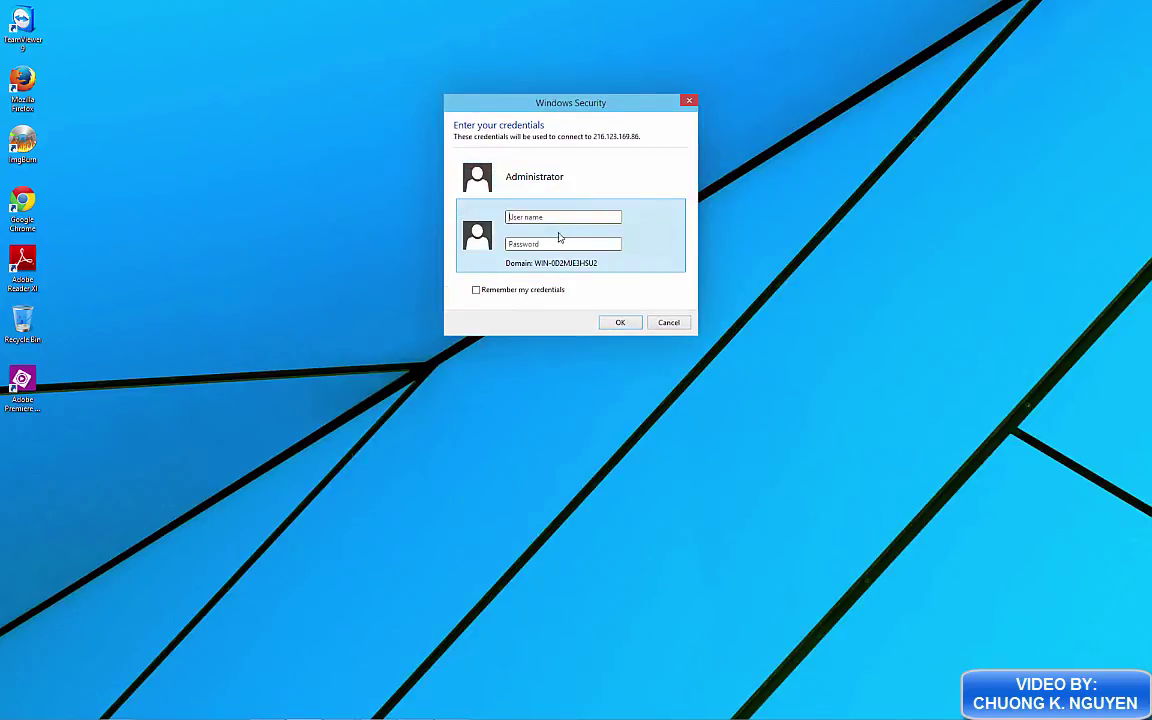
left_click(558, 219)
type("Dalaris\\Administrat")
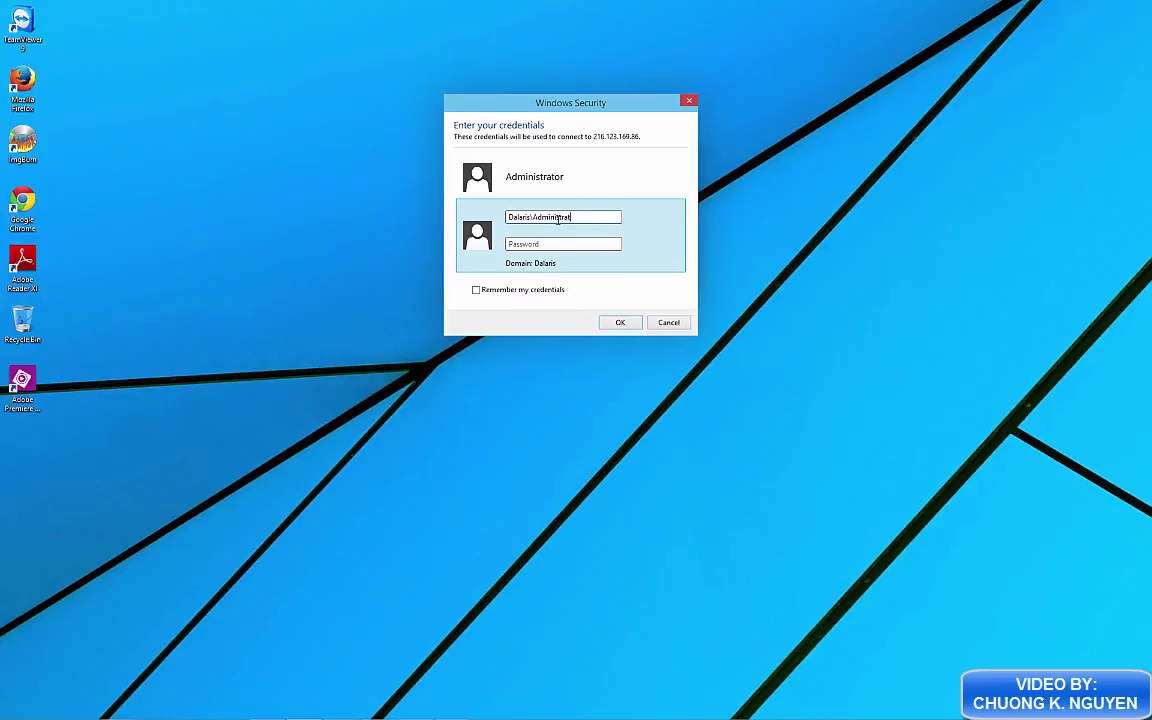
type("p")
key("Return")
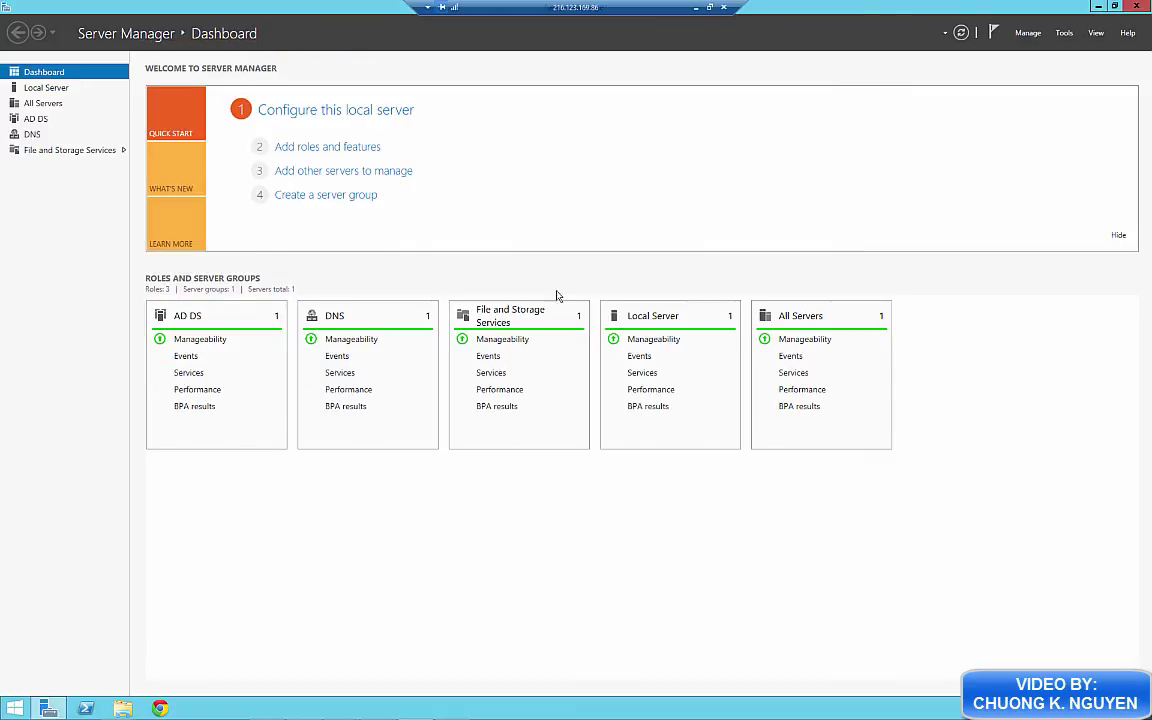
Close Server Manager, then check the server's name and network configuration with hostname and ipconfig /all in a maximized Command Prompt.
left_click(1138, 7)
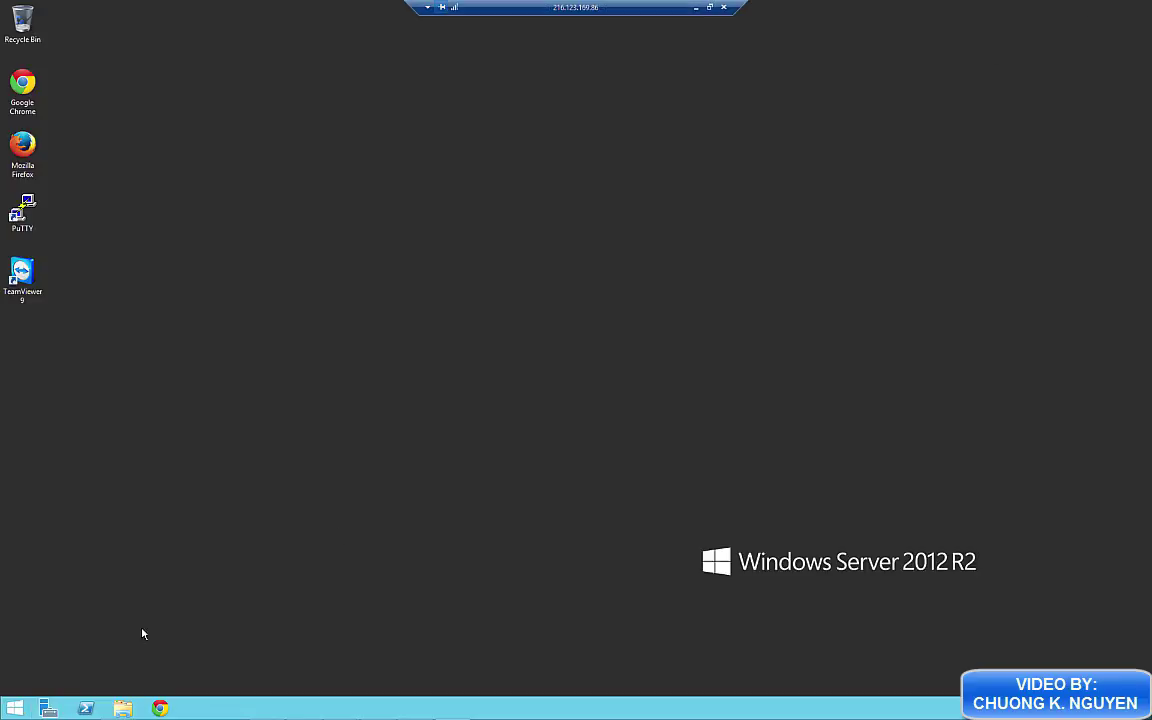
left_click(15, 708)
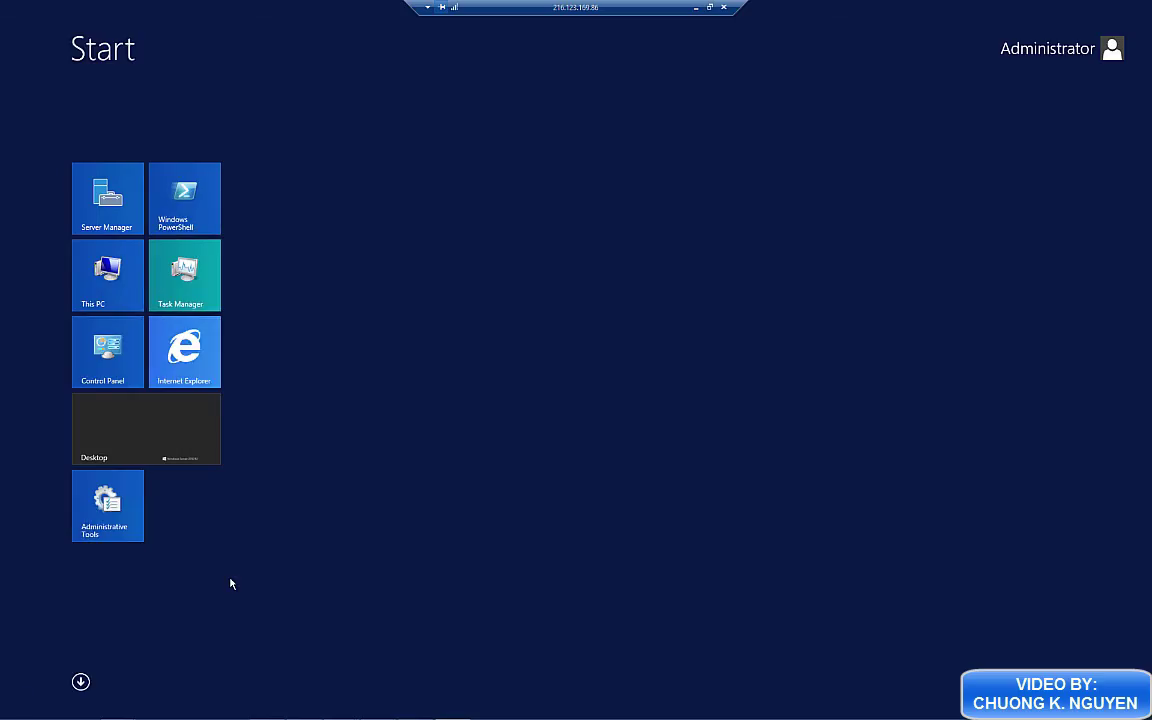
type("cmd")
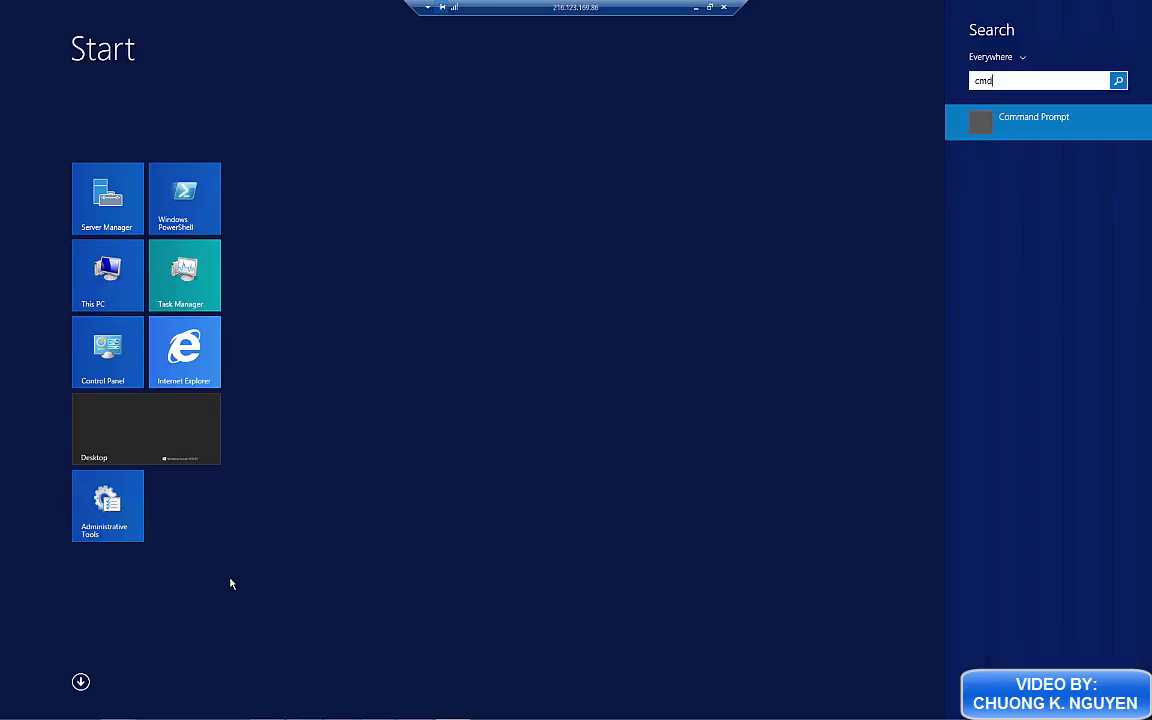
key("Return")
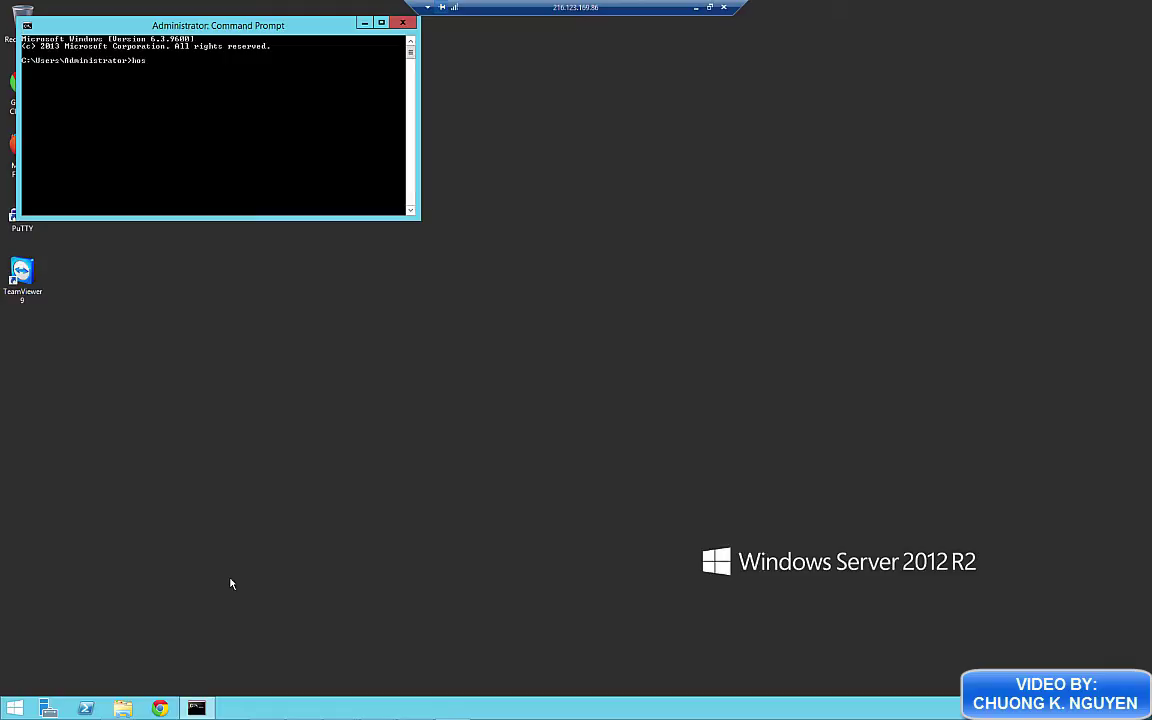
key("Return")
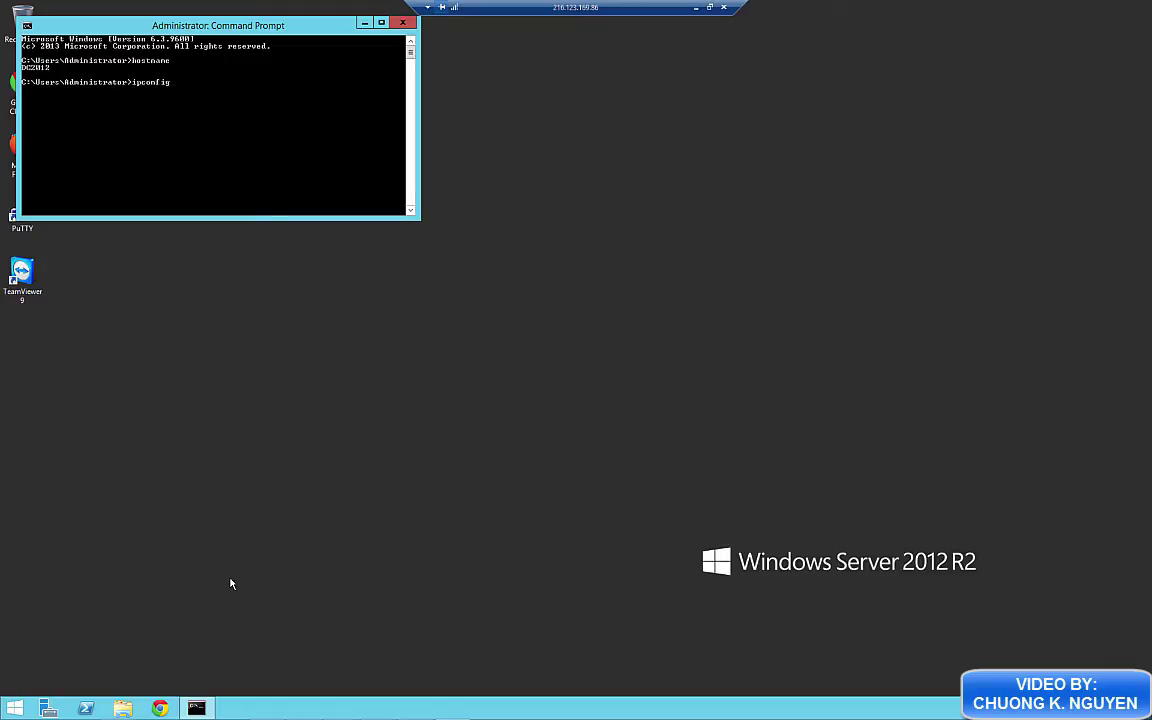
key("Return")
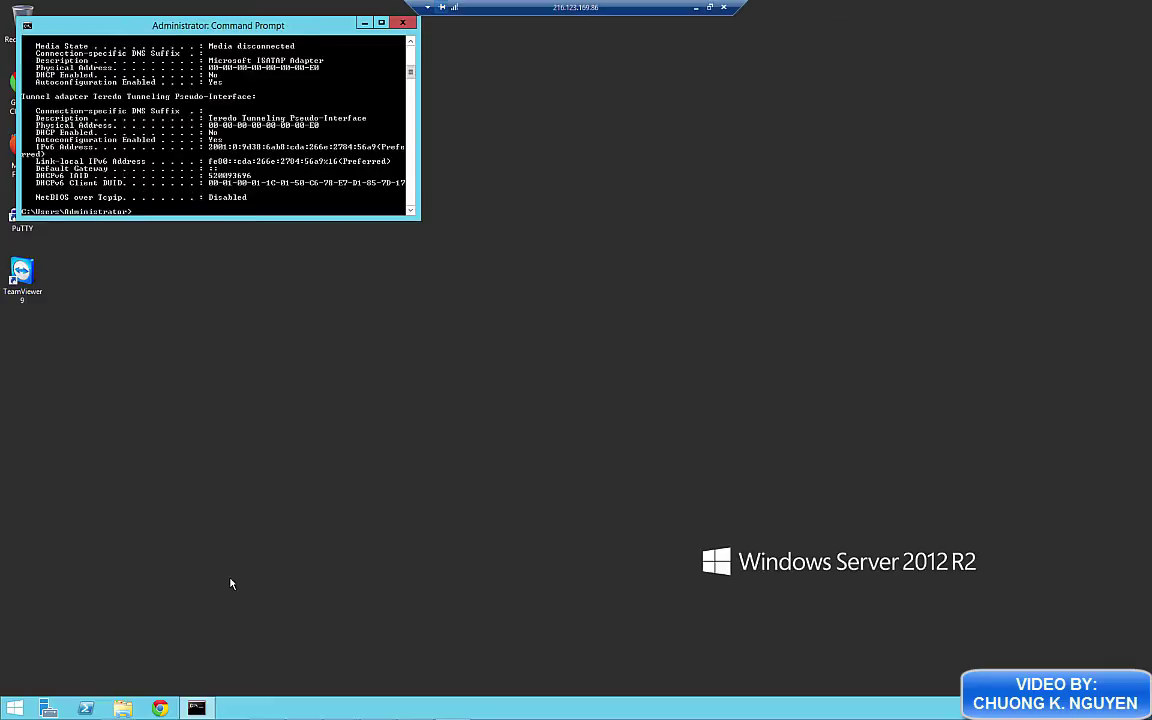
double_click(312, 27)
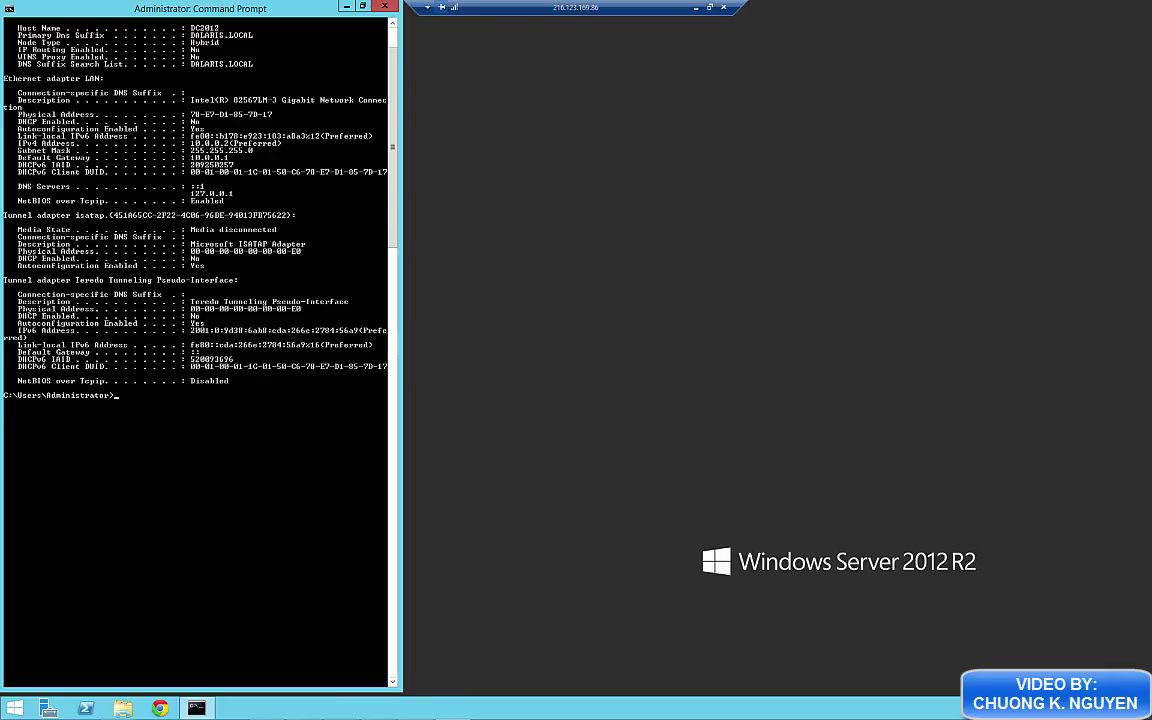
Show the desktop and open the Network Connections window by running ncpa.cpl from a Start search.
right_click(15, 709)
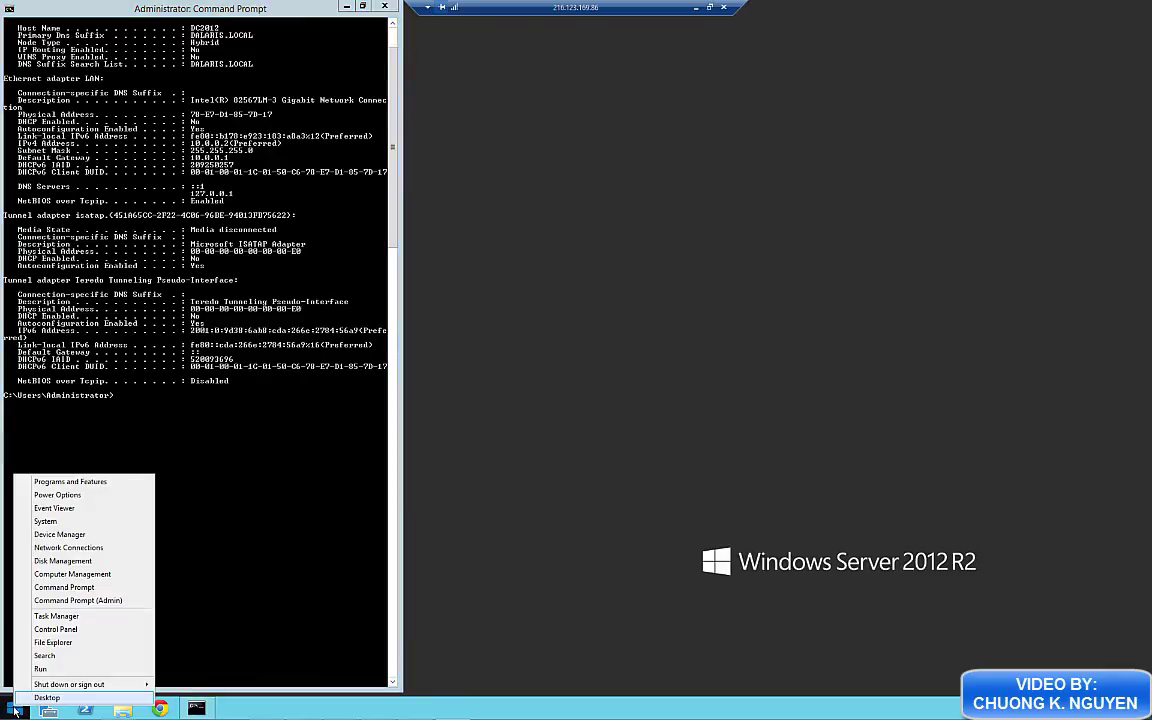
left_click(16, 699)
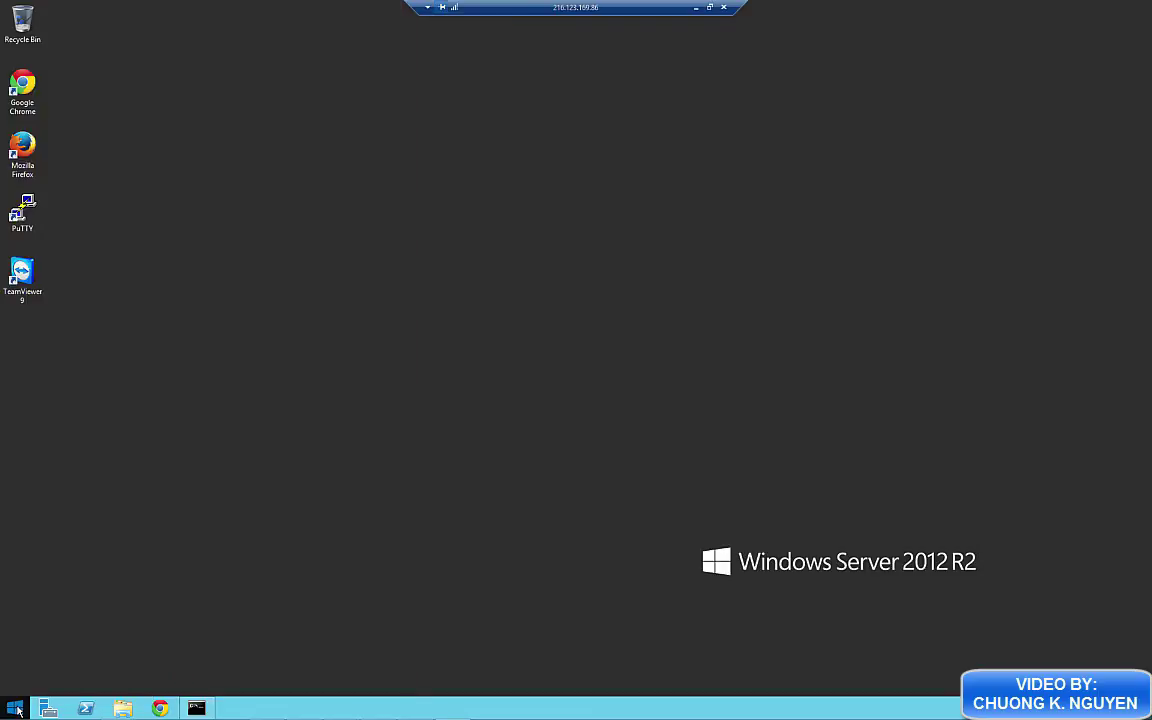
left_click(15, 709)
type("ncpa.cpl")
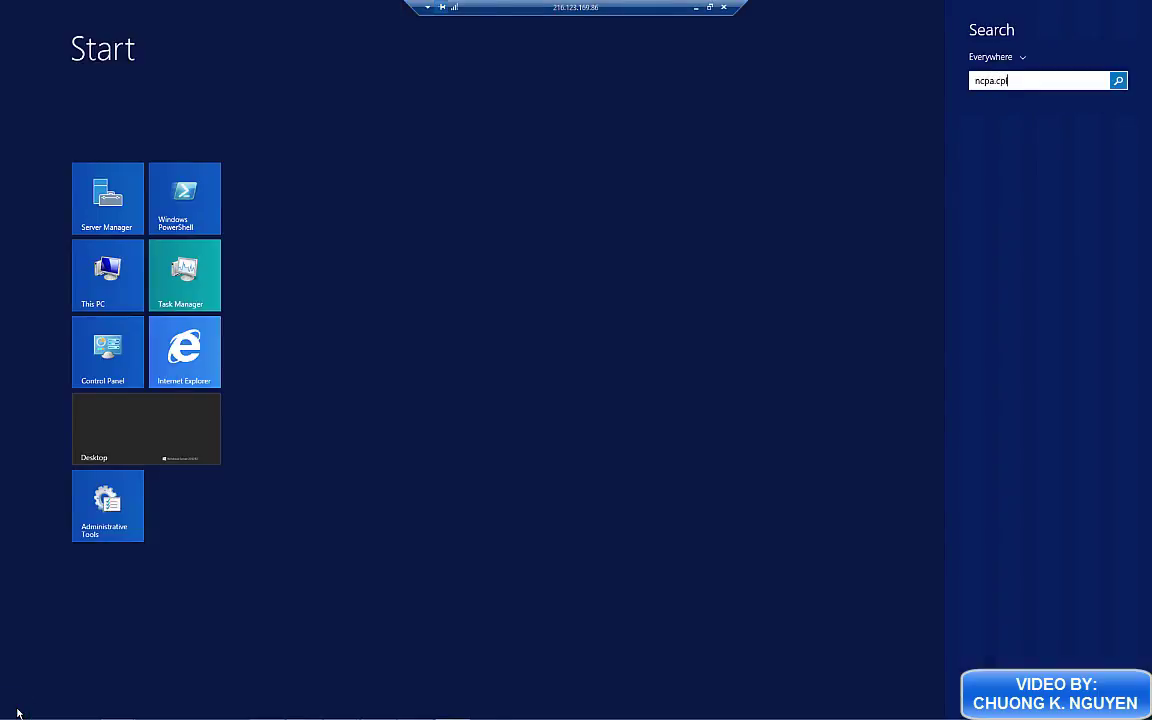
key("Return")
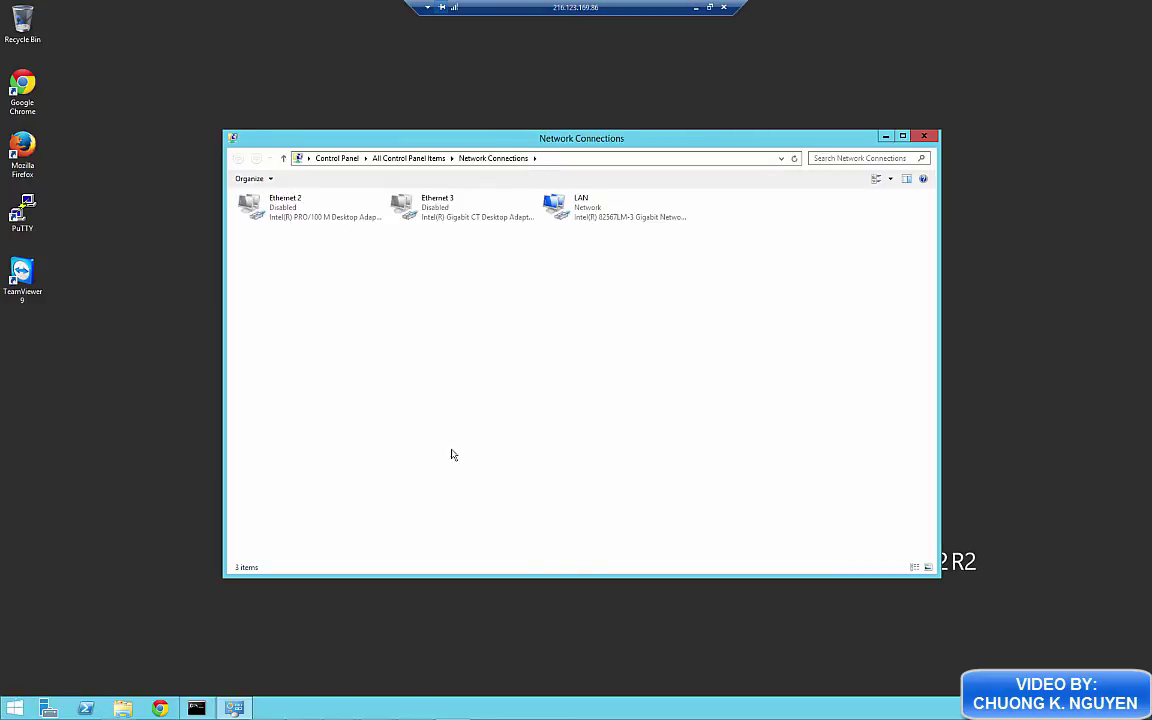
Check the LAN adapter's Internet Protocol Version 4 (TCP/IPv4) address and DNS server settings, leaving the properties dialogs without changes.
double_click(591, 224)
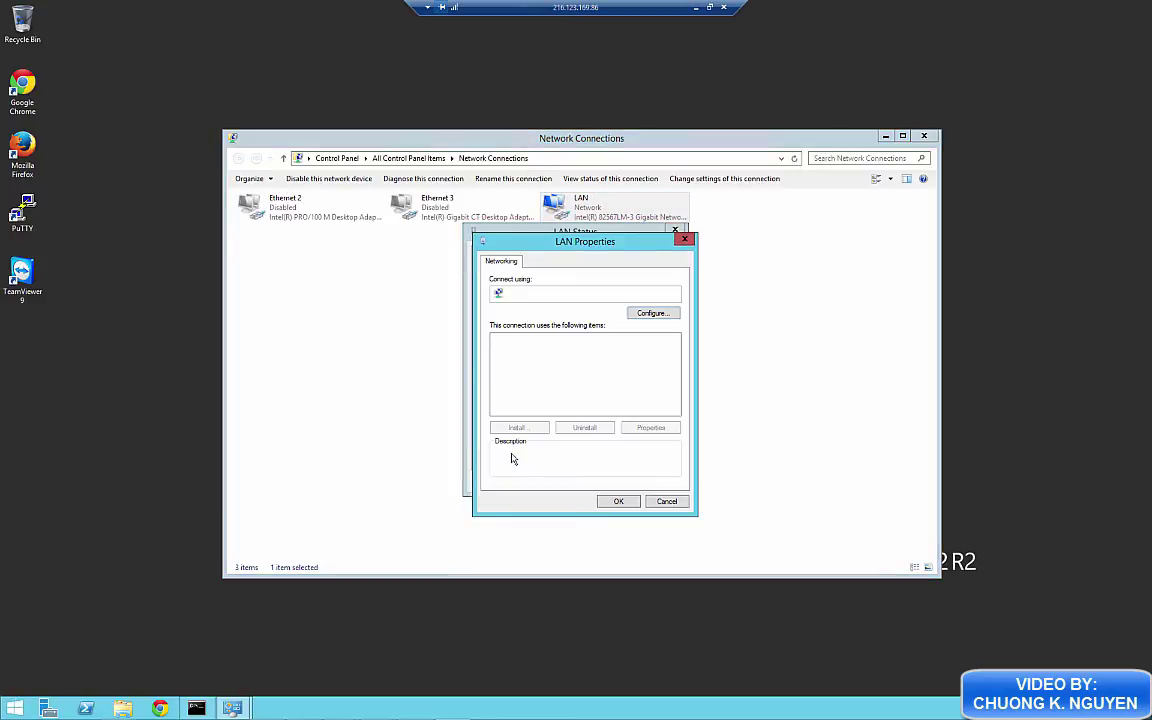
left_click(565, 410)
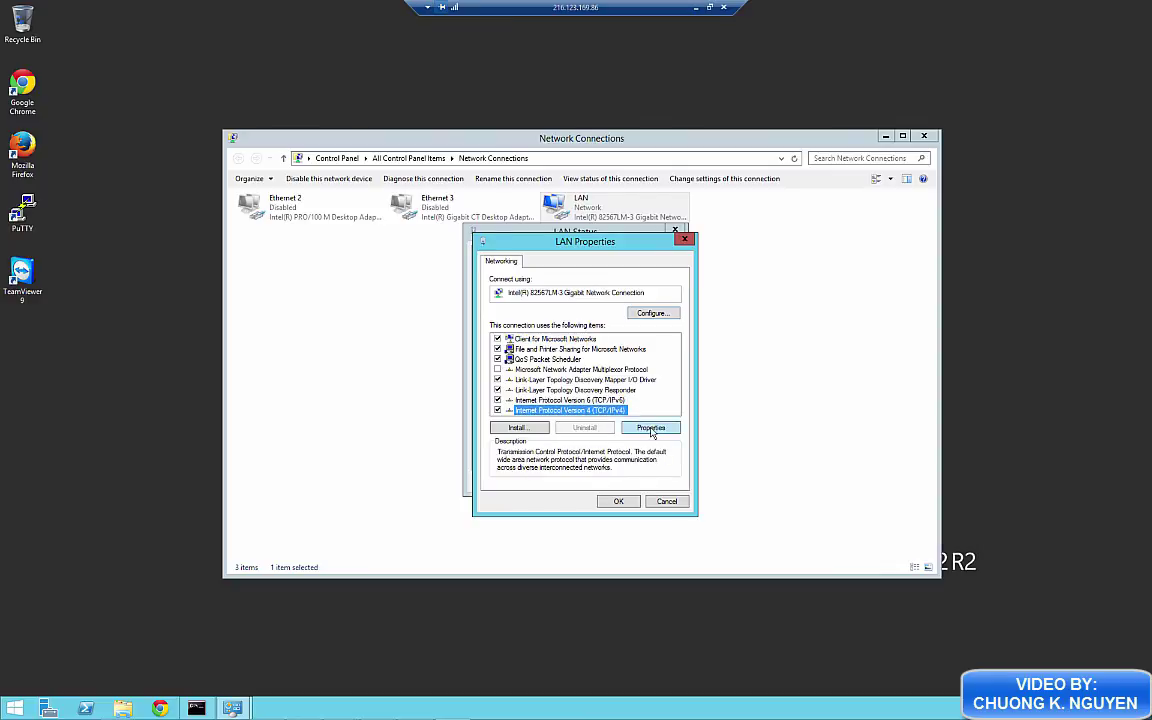
left_click(651, 428)
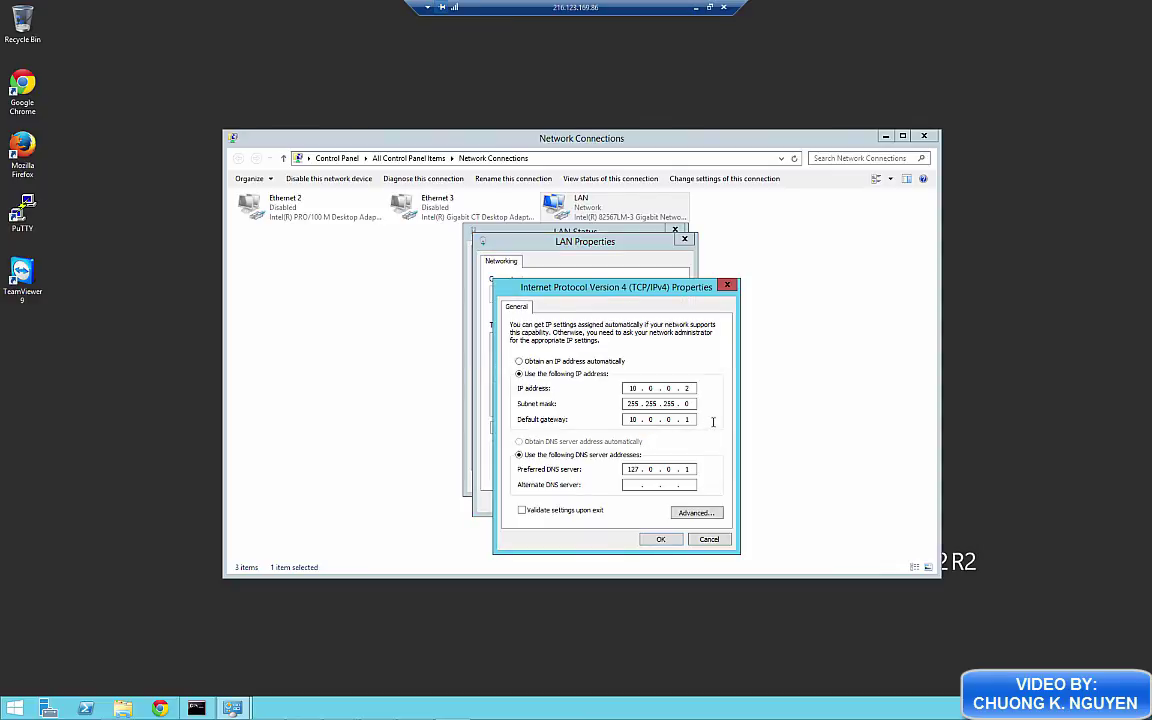
left_click(710, 540)
left_click(670, 502)
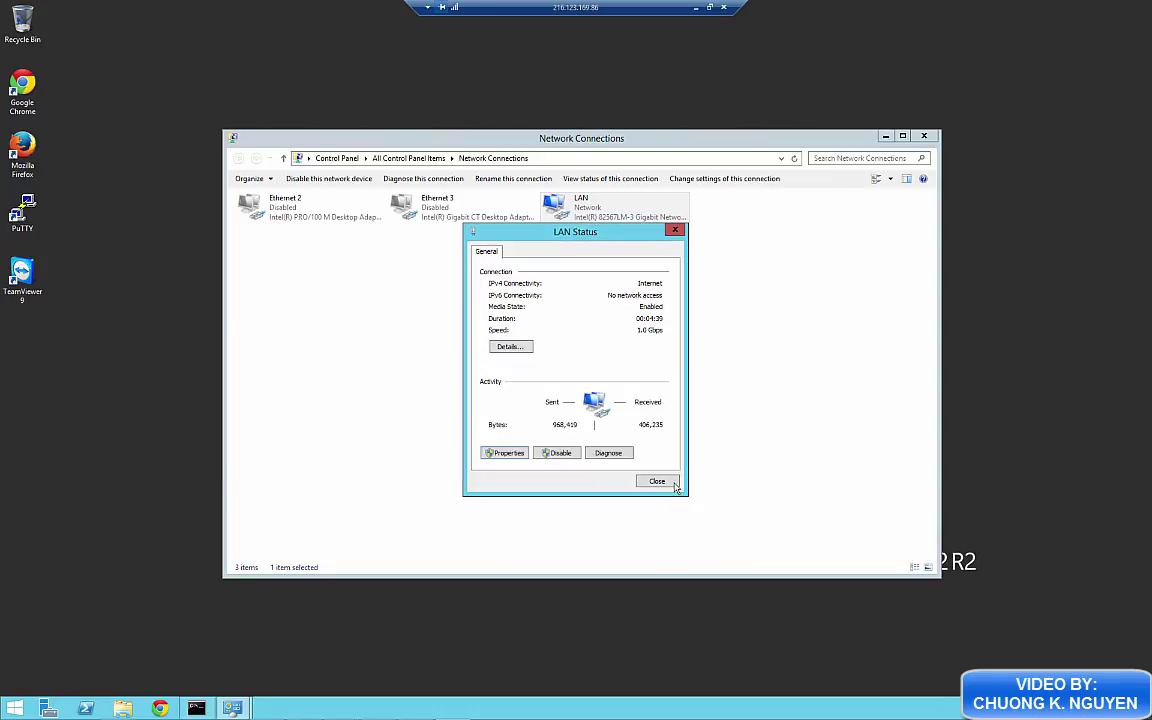